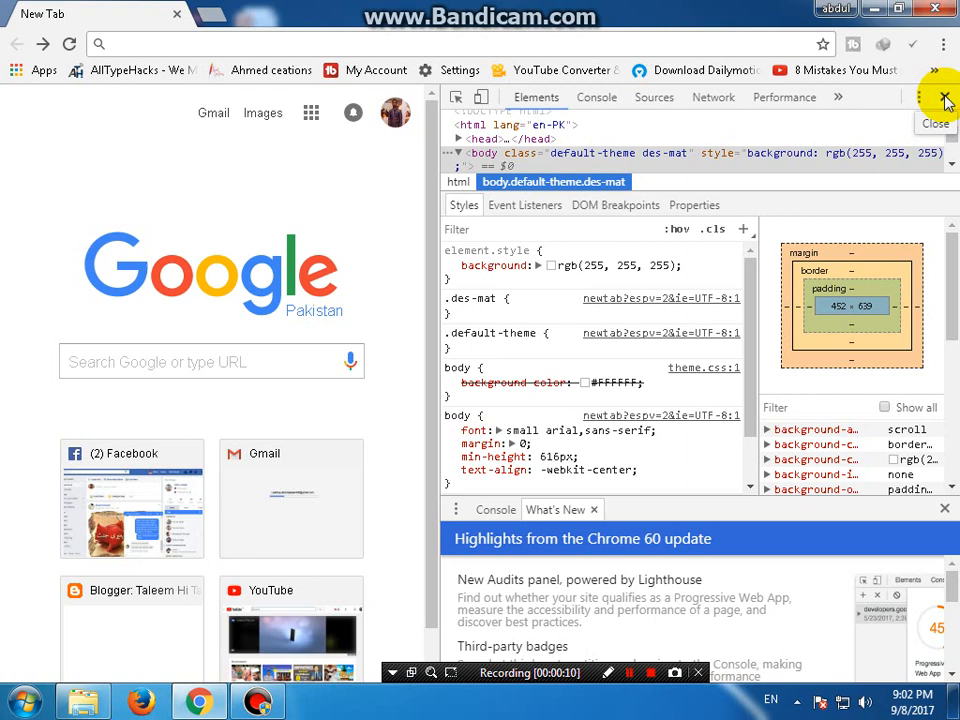
# Close the developer tools and search Google for "google extensions".
pyautogui.click(945, 97)
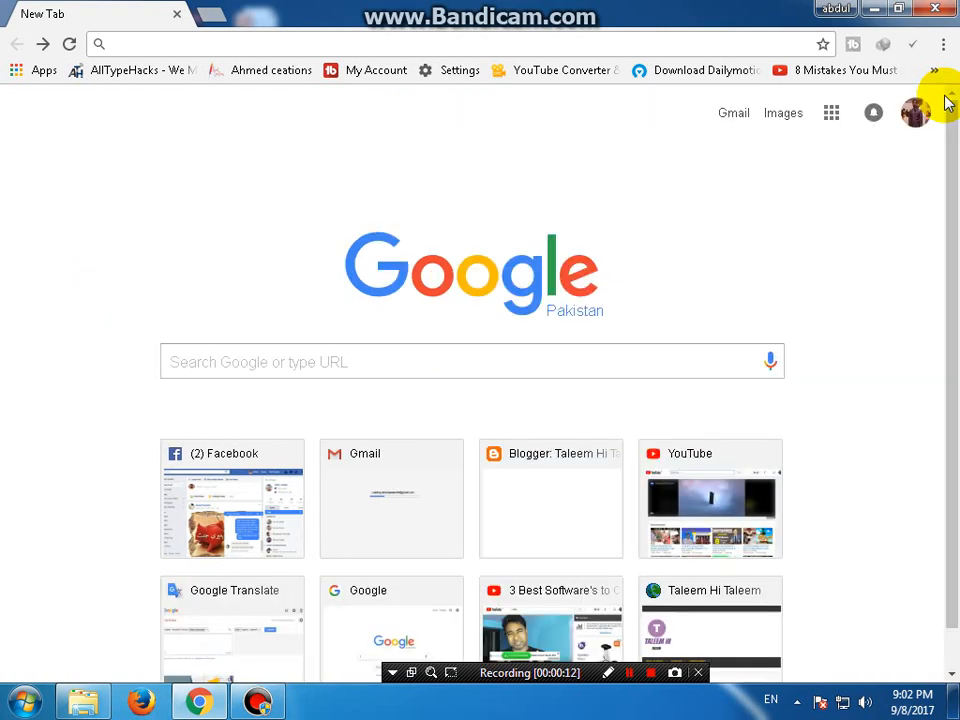
pyautogui.press('F5')
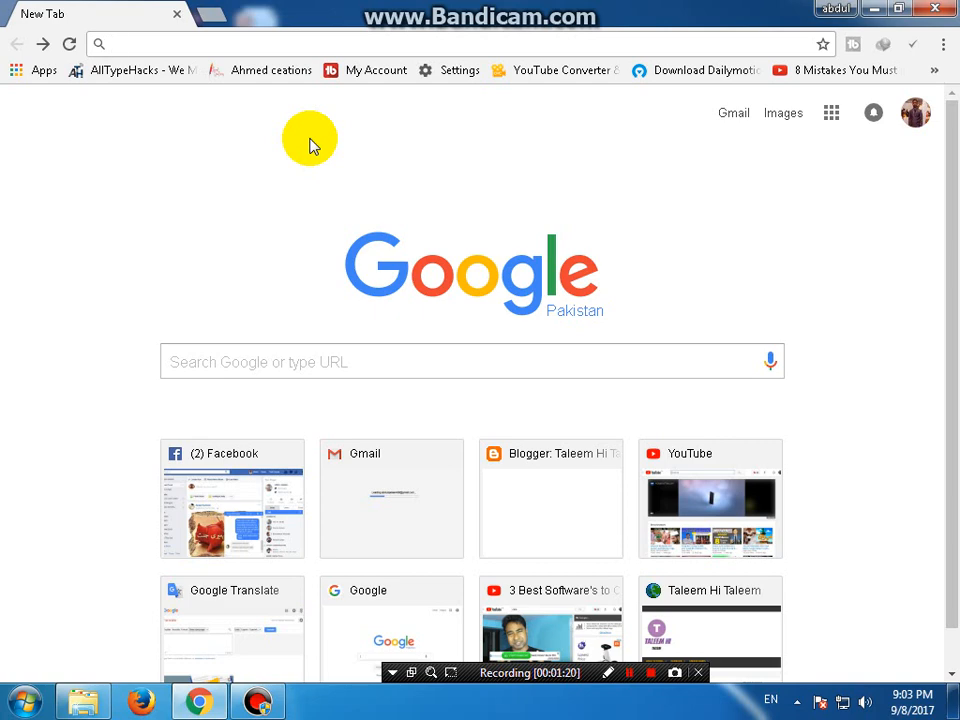
pyautogui.write('goo')
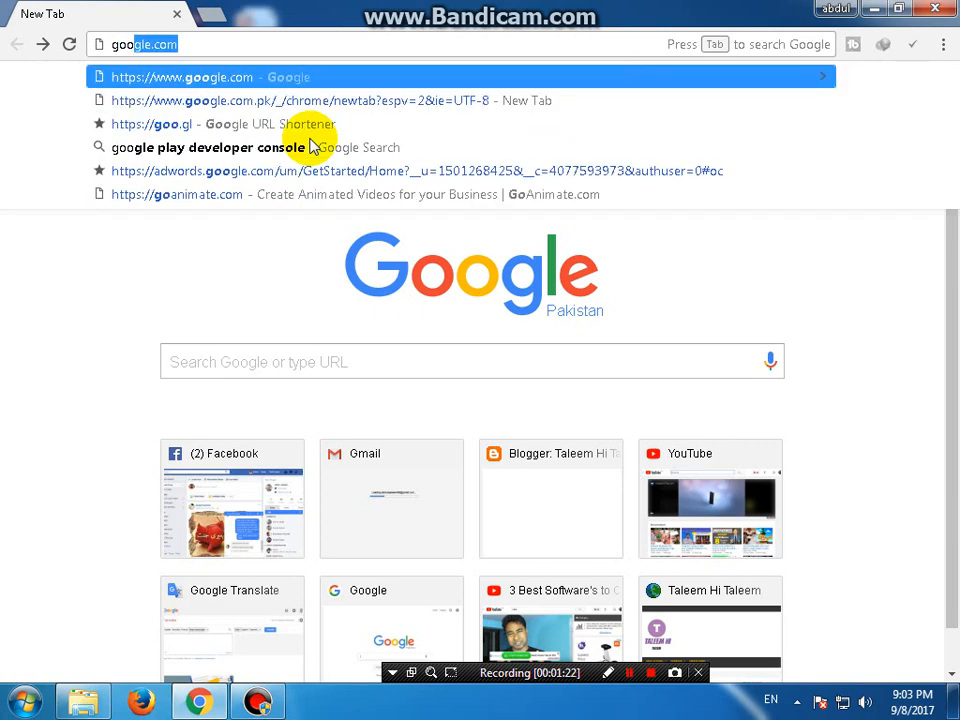
pyautogui.write('gle ex')
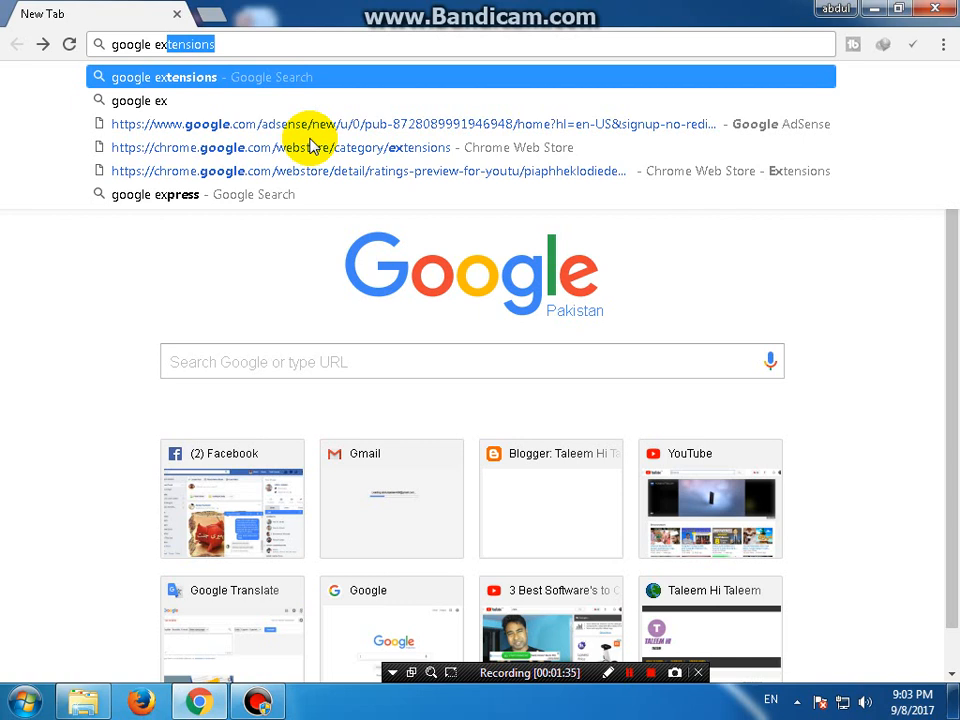
pyautogui.write('tensions')
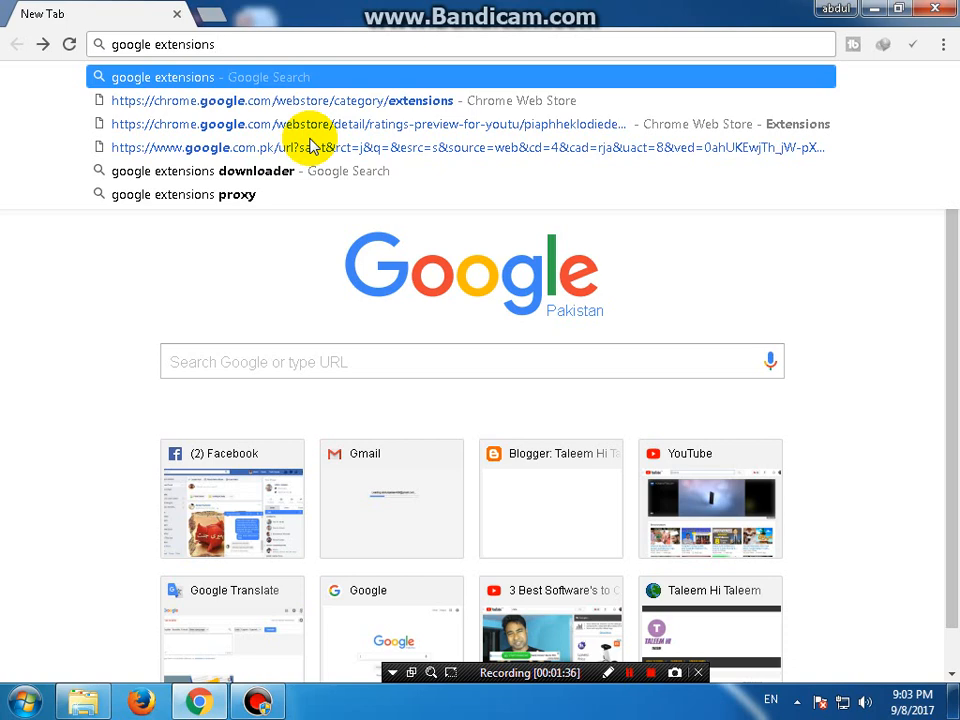
pyautogui.press('Return')
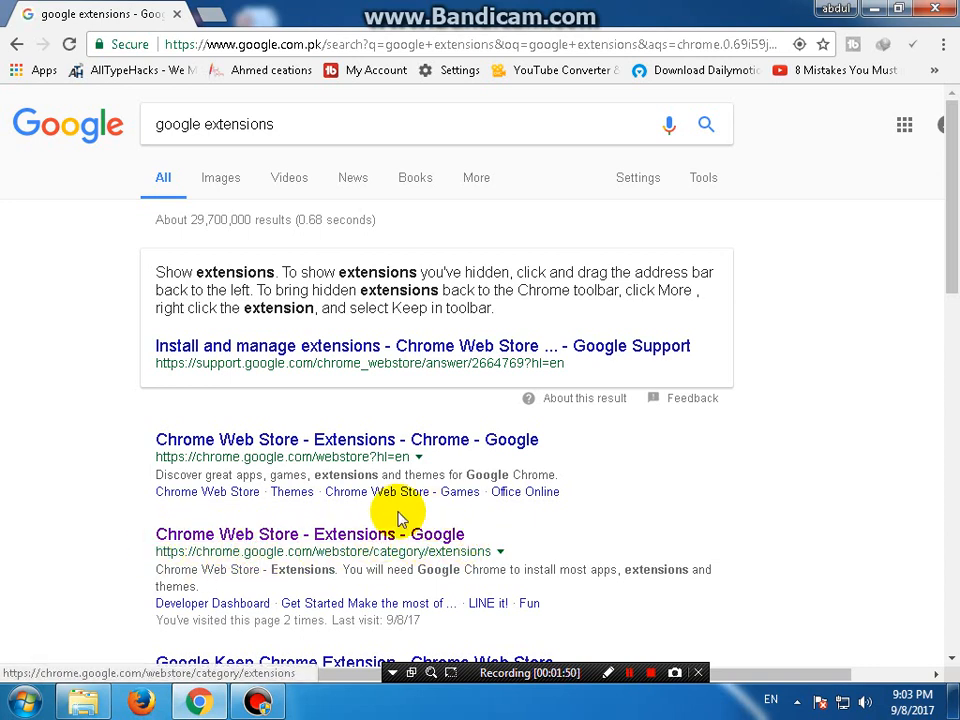
# Open the Chrome Web Store extensions category result and search the store for "invite all friends facebook".
pyautogui.click(215, 538)
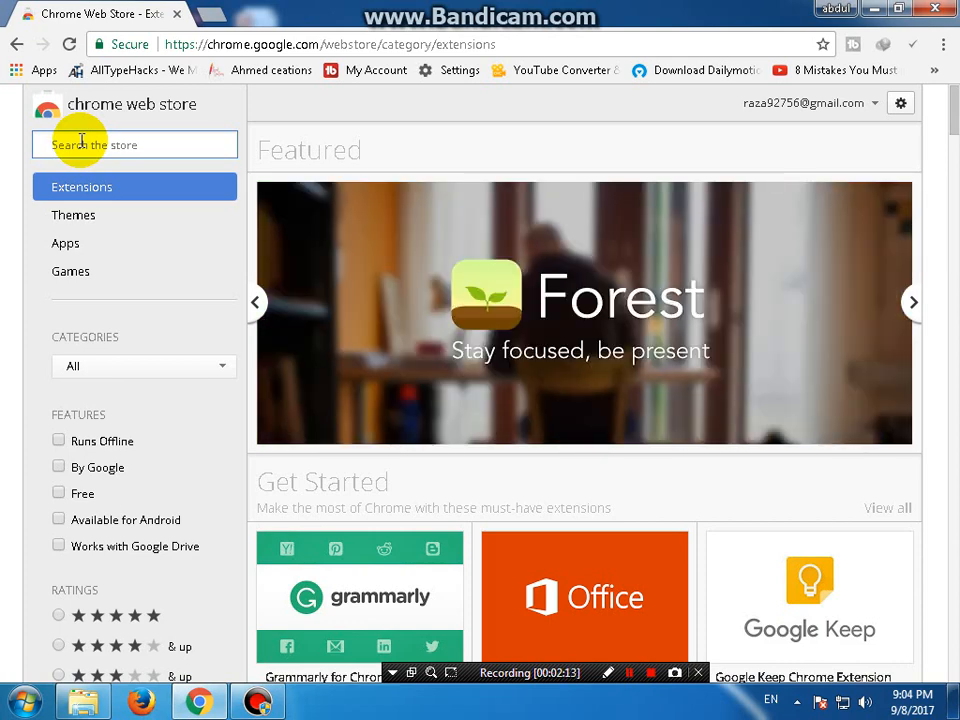
pyautogui.write('invi')
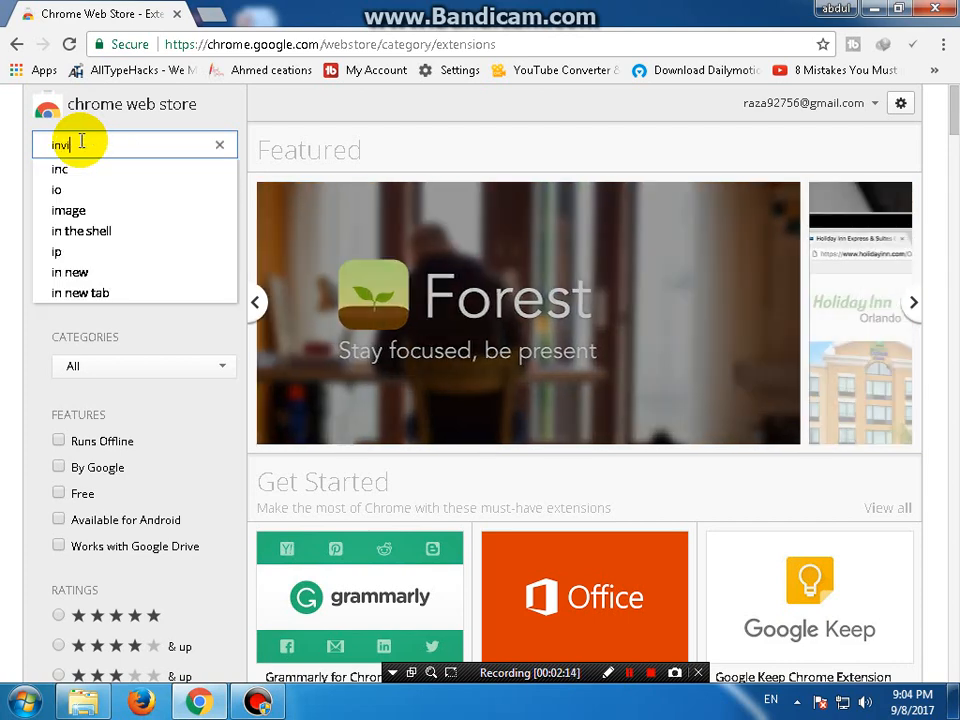
pyautogui.write('te all')
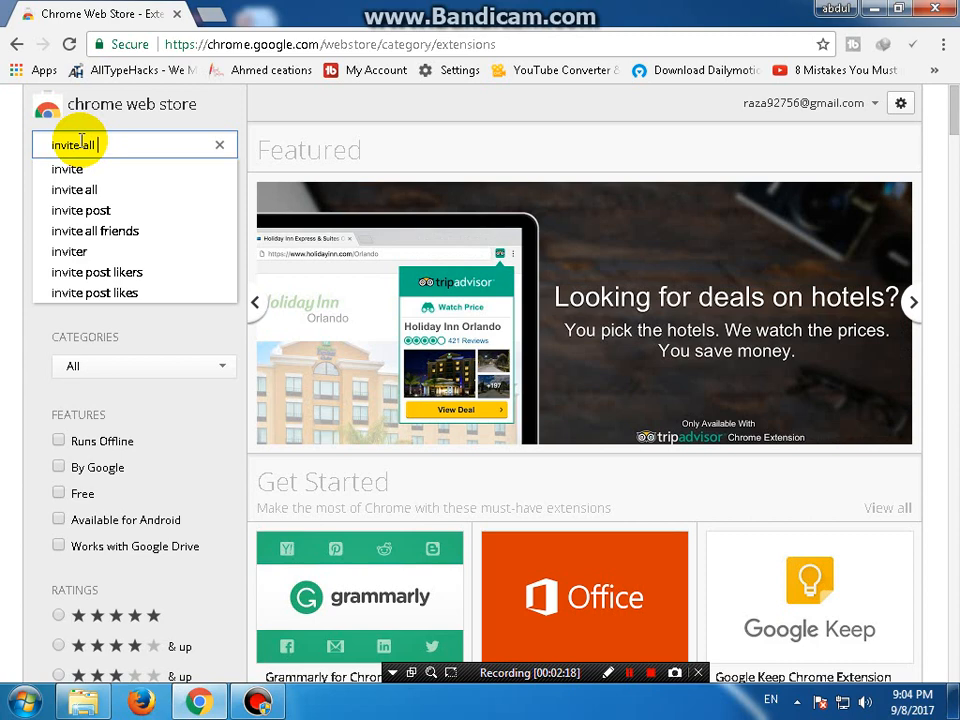
pyautogui.write(' fri')
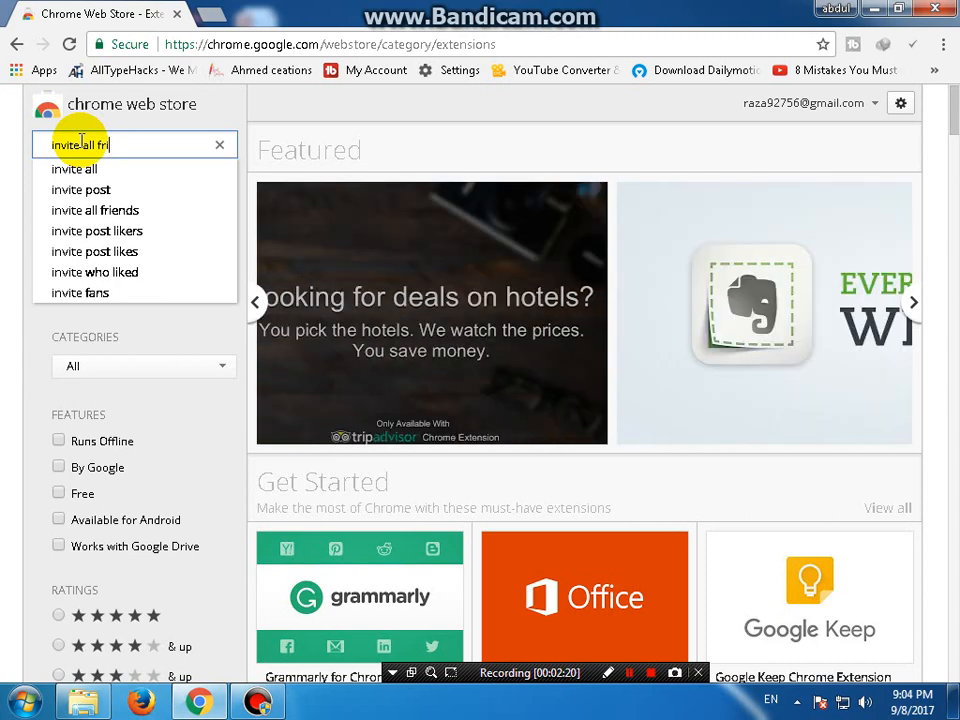
pyautogui.write('ends')
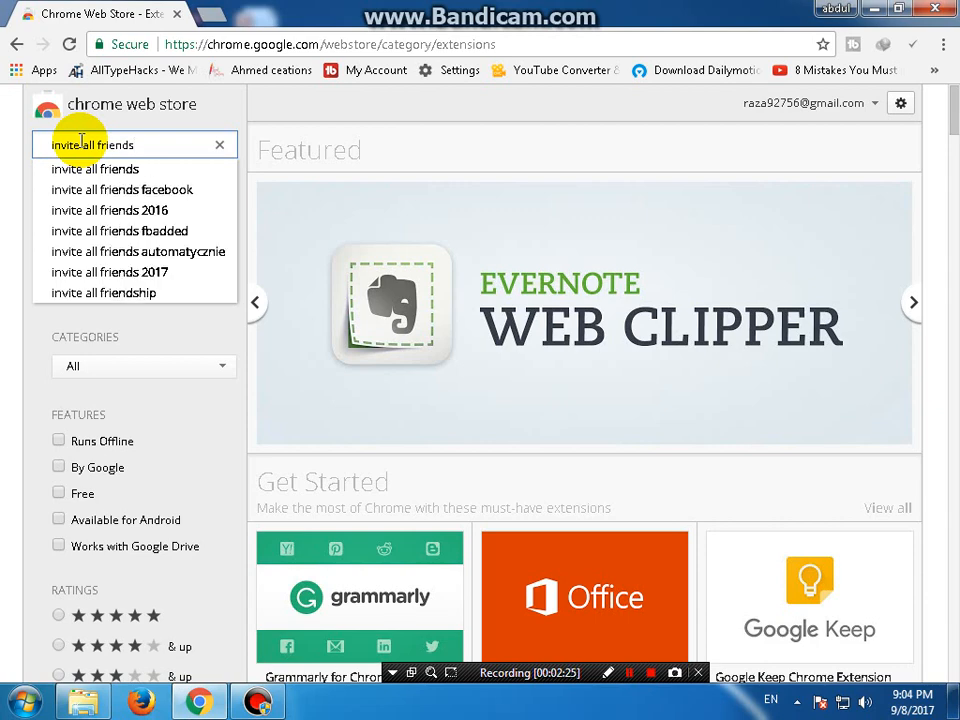
pyautogui.press('Down')
pyautogui.press('Down')
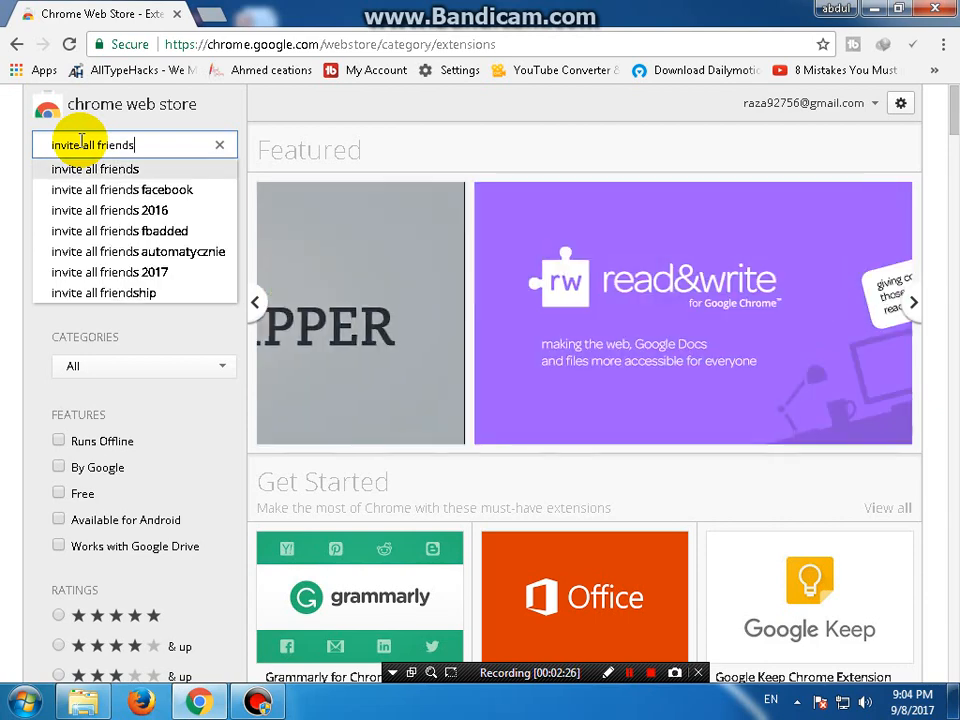
pyautogui.press('Return')
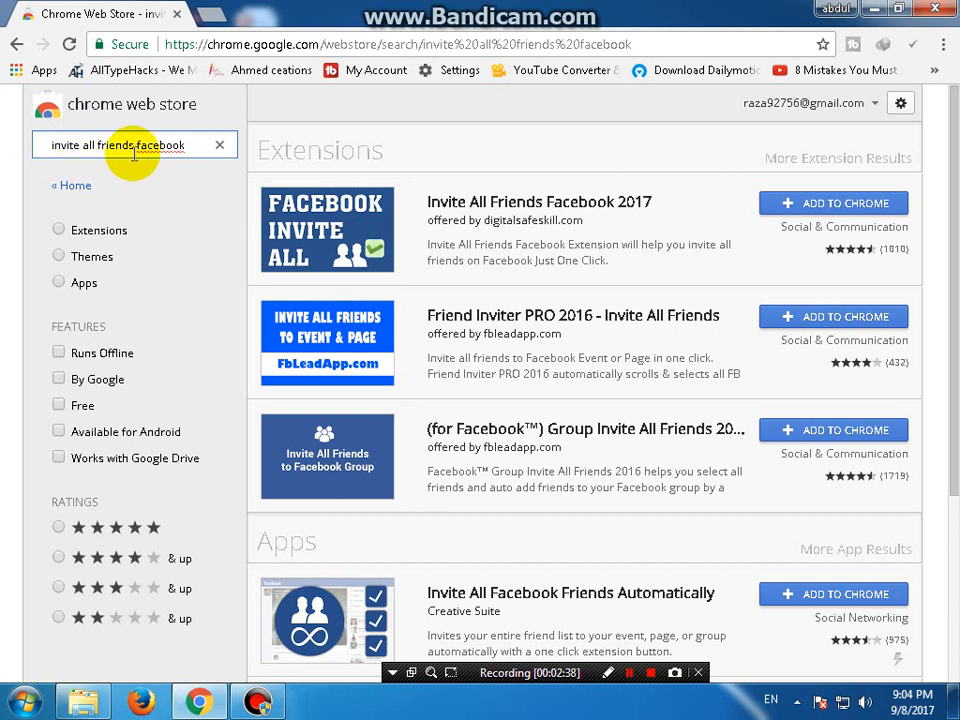
# Shorten the store search to "invite all friends" and run it again.
pyautogui.press('BackSpace')
pyautogui.press('BackSpace')
pyautogui.press('BackSpace')
pyautogui.press('BackSpace')
pyautogui.press('BackSpace')
pyautogui.press('BackSpace')
pyautogui.press('BackSpace')
pyautogui.press('BackSpace')
pyautogui.press('BackSpace')
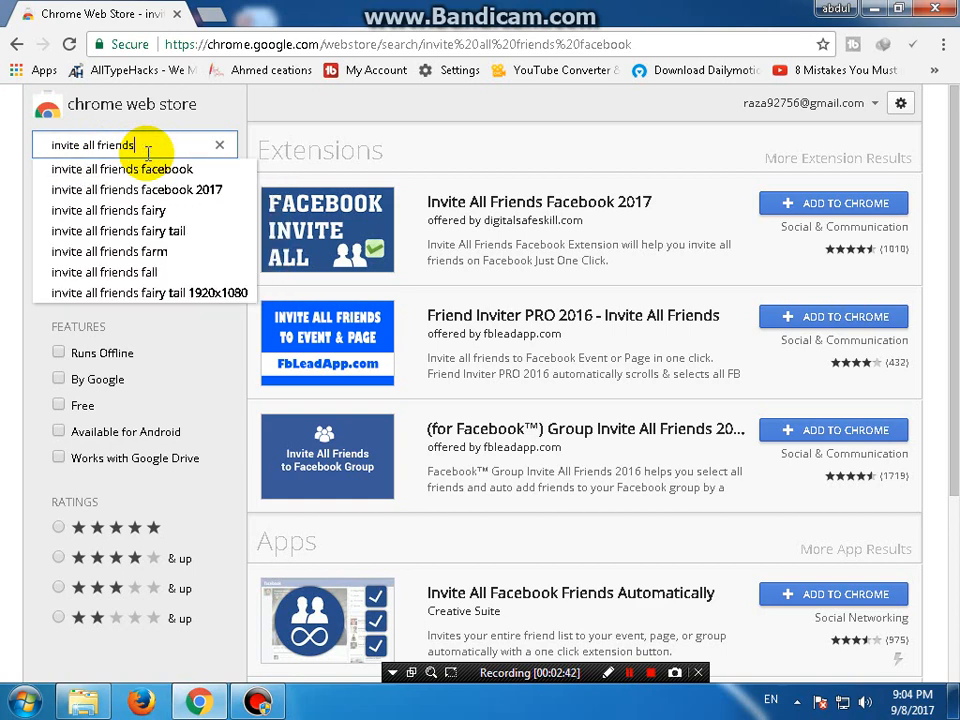
pyautogui.press('Return')
pyautogui.click(148, 152)
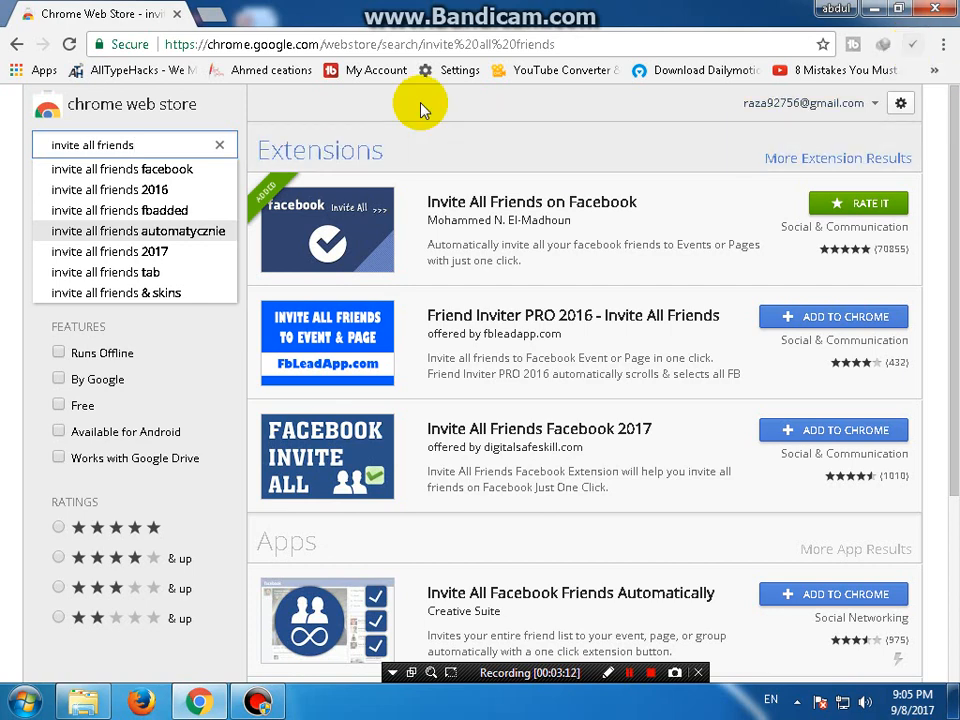
# Open Facebook in a new tab and go to the "100 method of success in urdu" page.
pyautogui.click(215, 16)
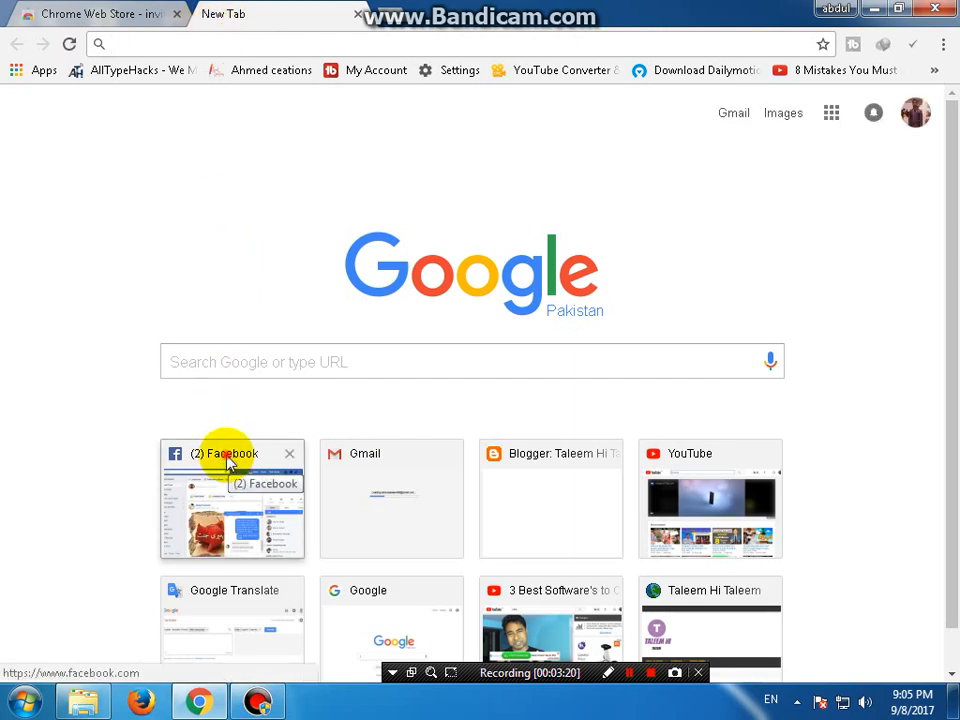
pyautogui.click(229, 461)
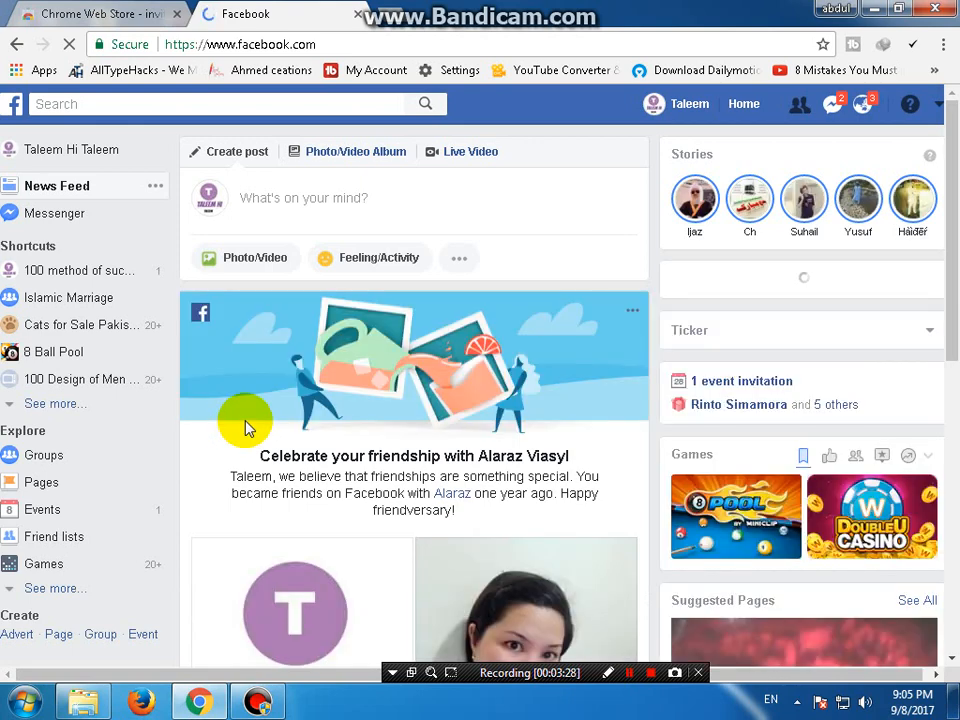
pyautogui.click(89, 281)
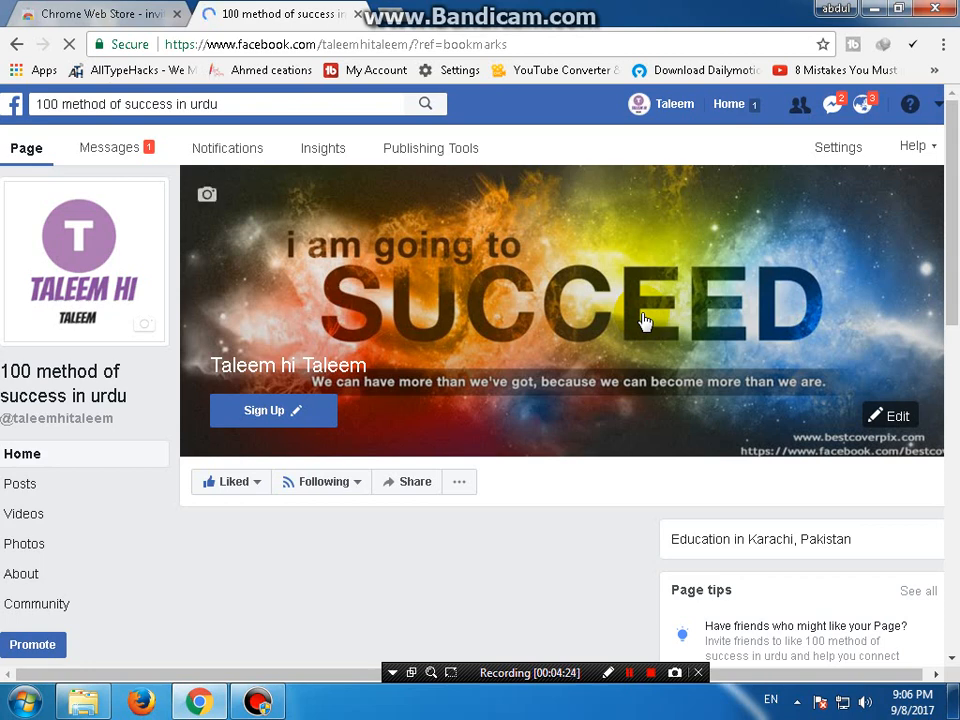
# Run the invite-all extension on the page's friend invitation list, cancel its friend check and dismiss the Windows color scheme prompt.
pyautogui.moveTo(954, 257); pyautogui.dragTo(952, 486)
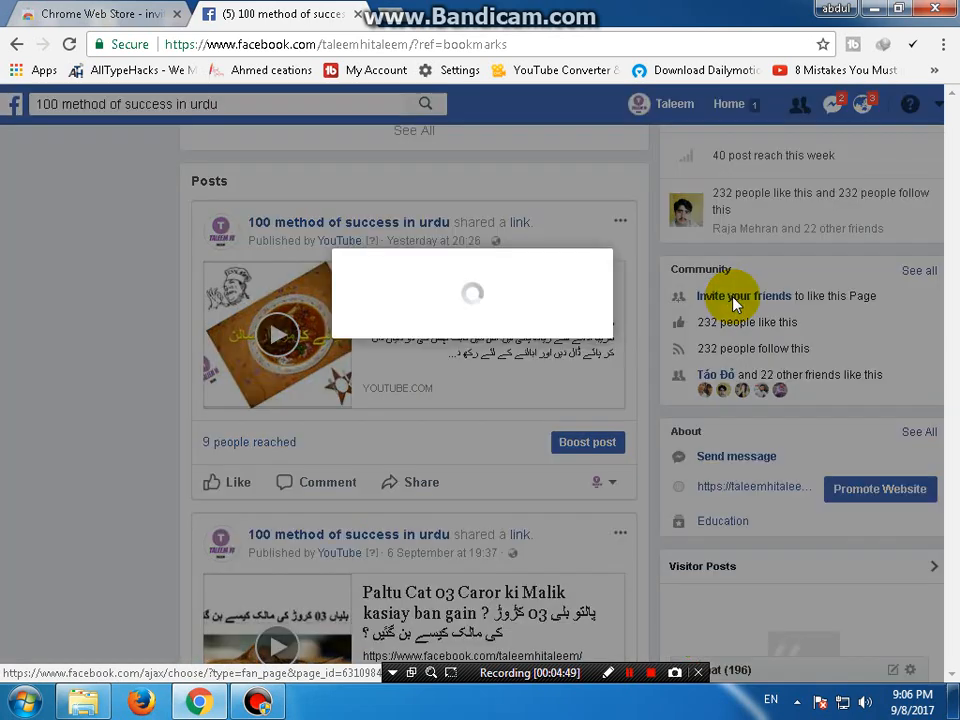
pyautogui.click(736, 297)
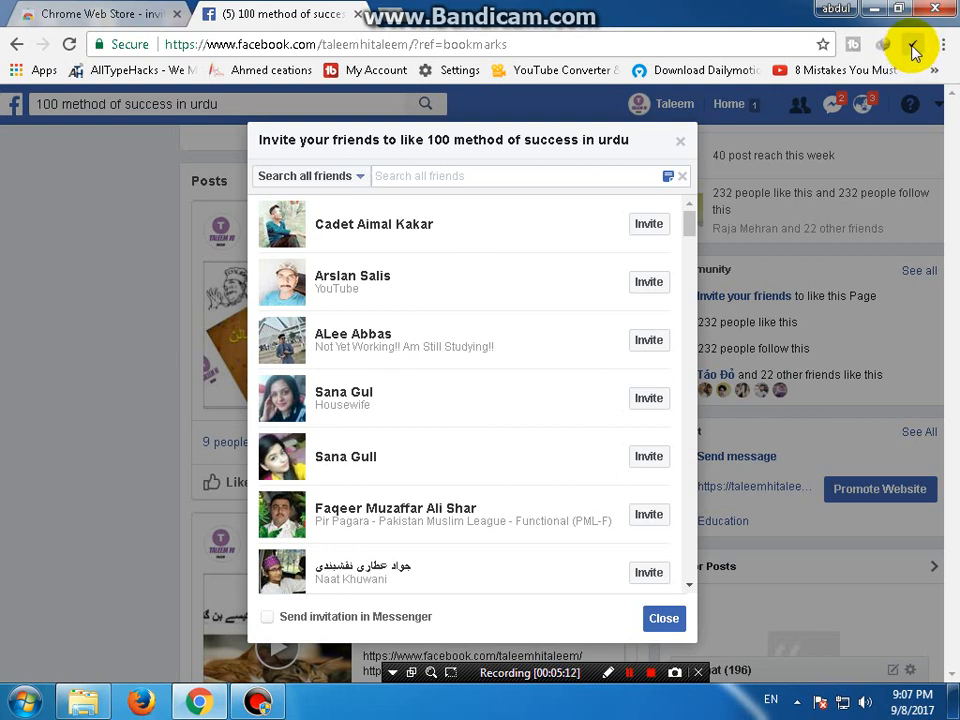
pyautogui.click(912, 48)
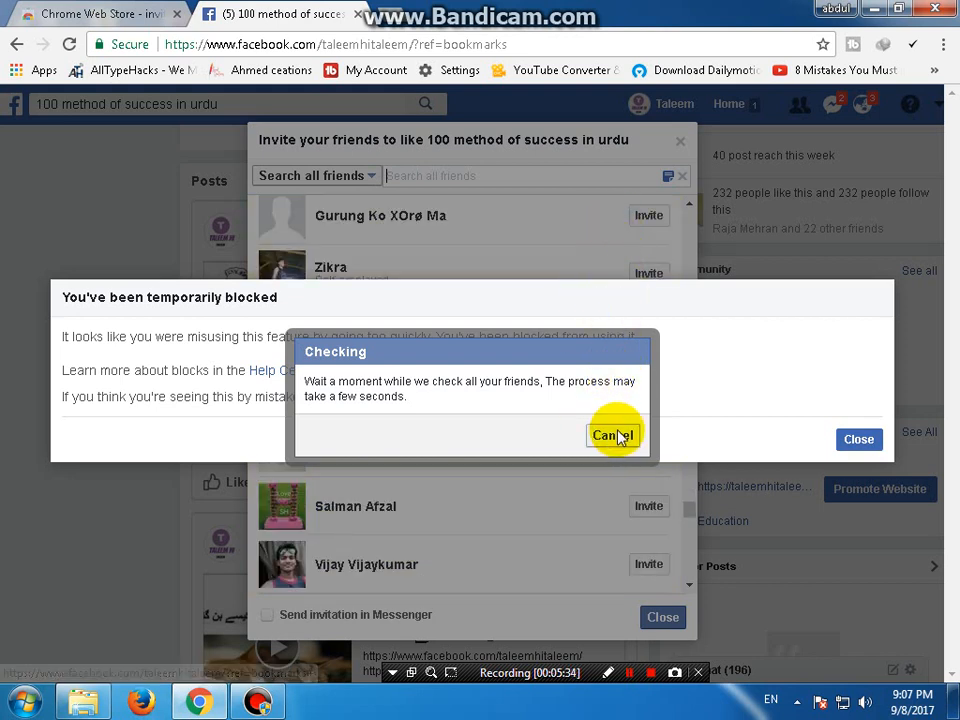
pyautogui.click(612, 437)
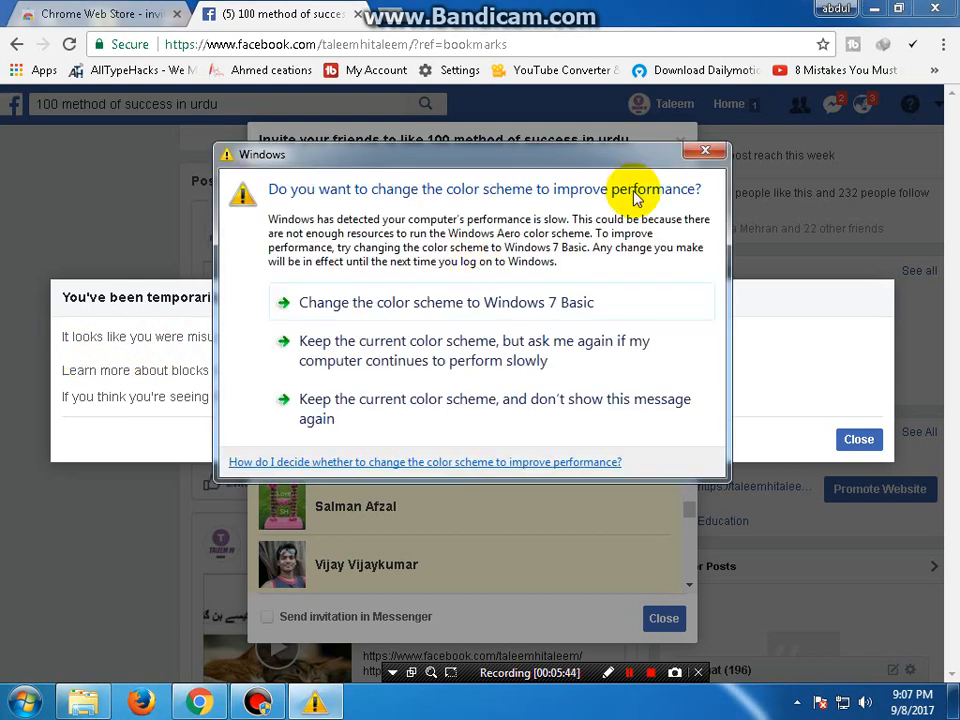
pyautogui.click(705, 151)
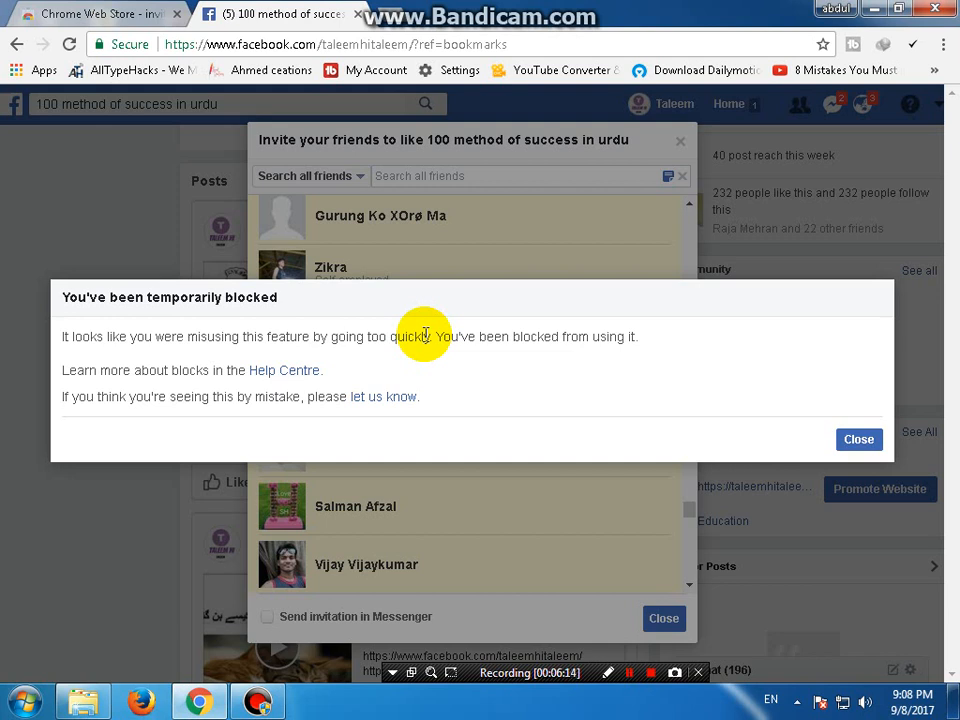
# Open the block notice's Help Centre link in a new tab, review the Support Inbox, and close that tab and the notice.
pyautogui.rightClick(294, 379)
pyautogui.click(341, 388)
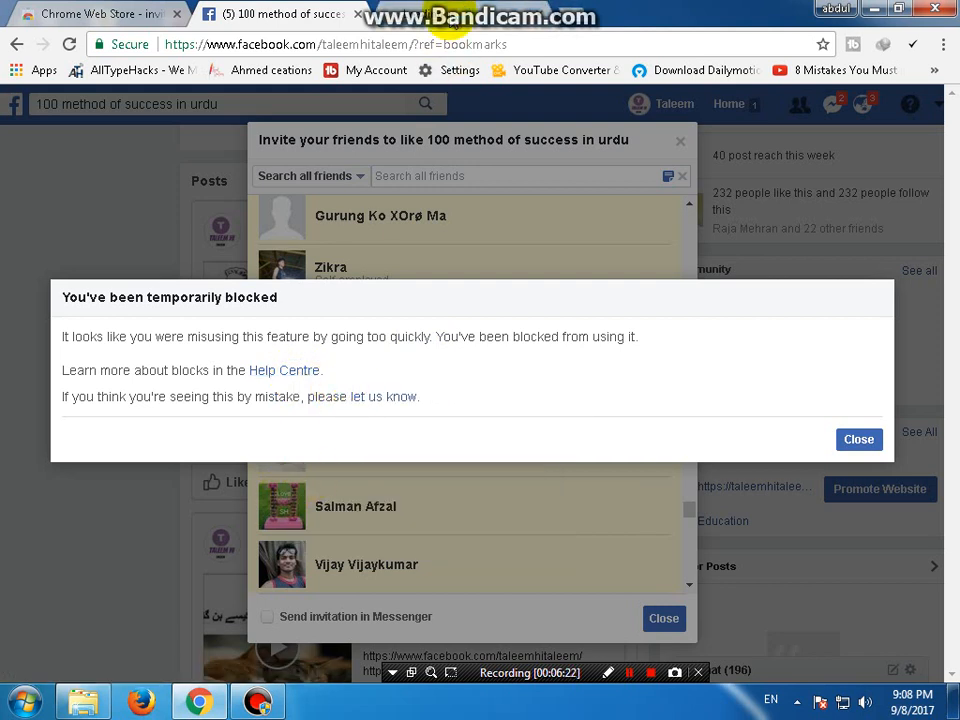
pyautogui.click(440, 15)
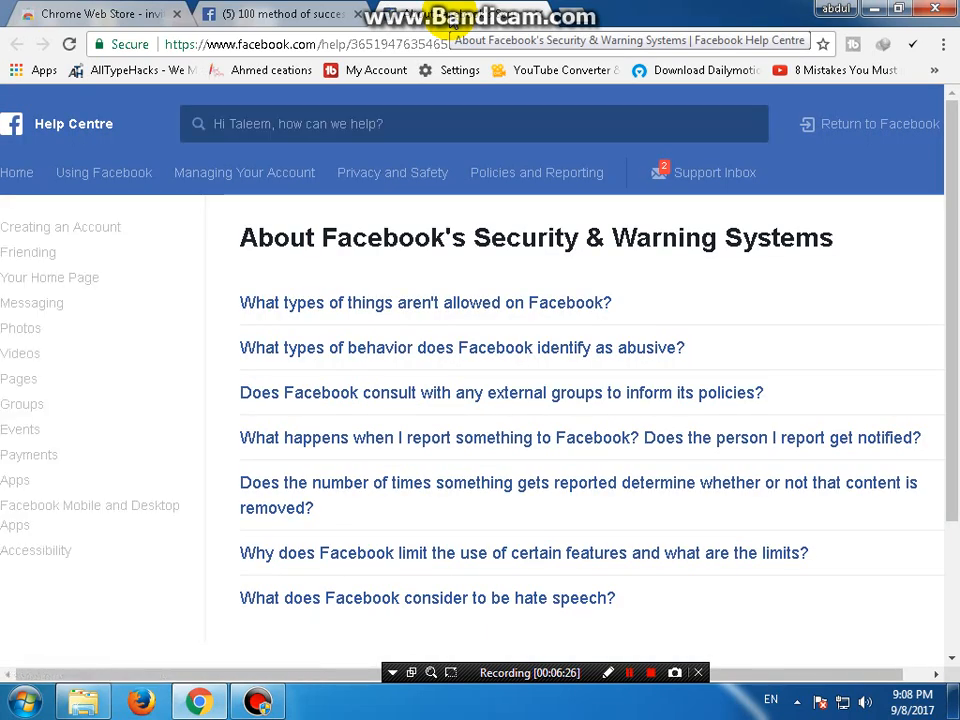
pyautogui.click(688, 177)
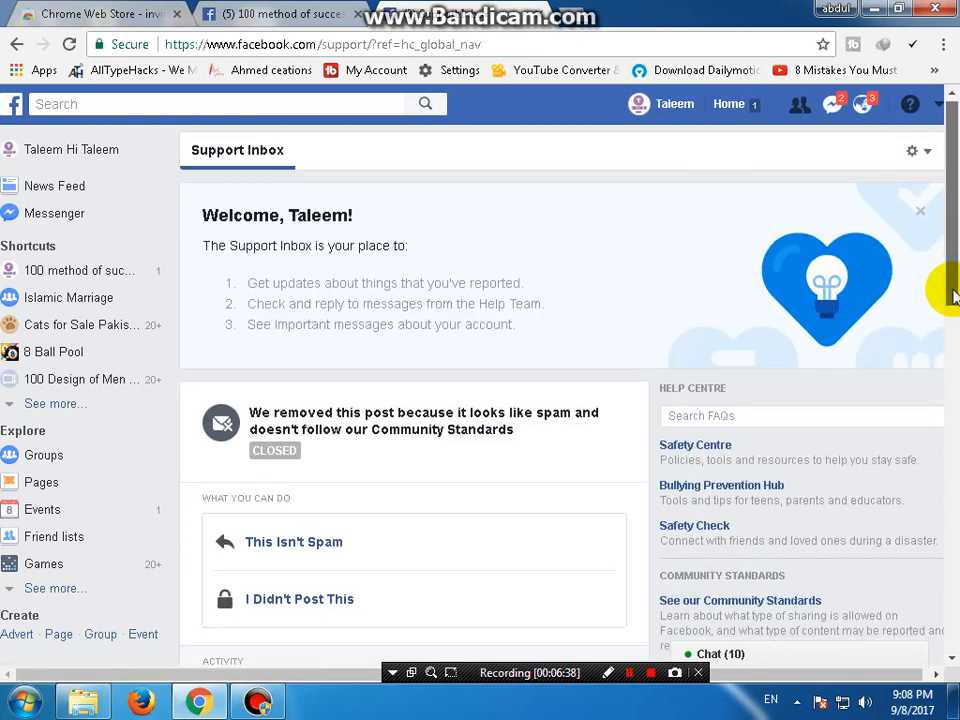
pyautogui.scroll(-2, 952, 295)
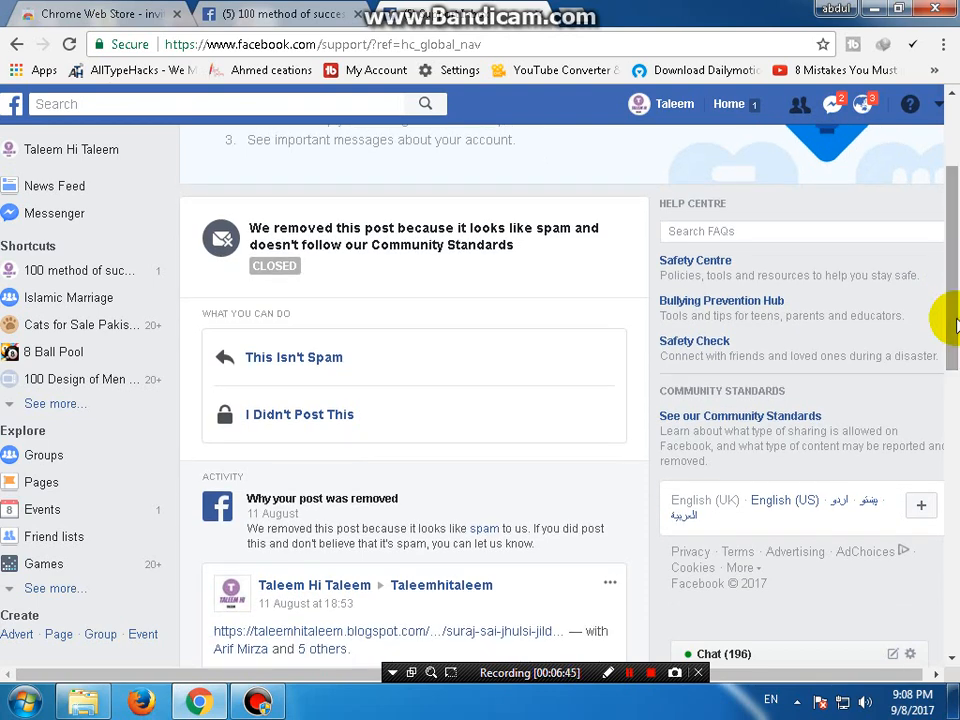
pyautogui.moveTo(955, 325); pyautogui.dragTo(955, 444)
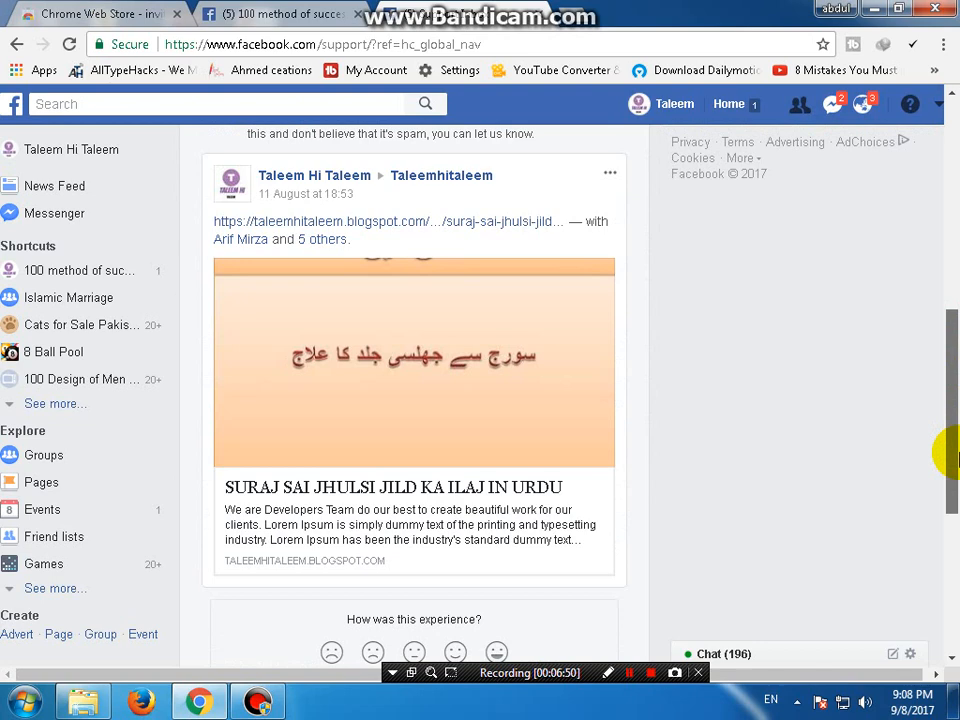
pyautogui.moveTo(955, 457); pyautogui.dragTo(924, 214)
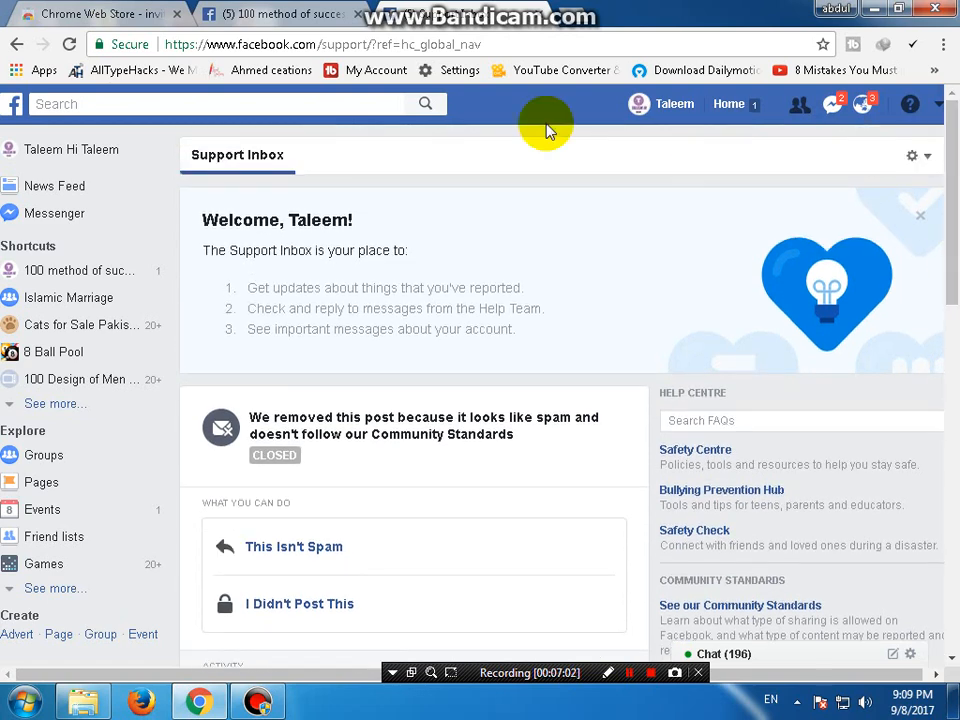
pyautogui.click(540, 20)
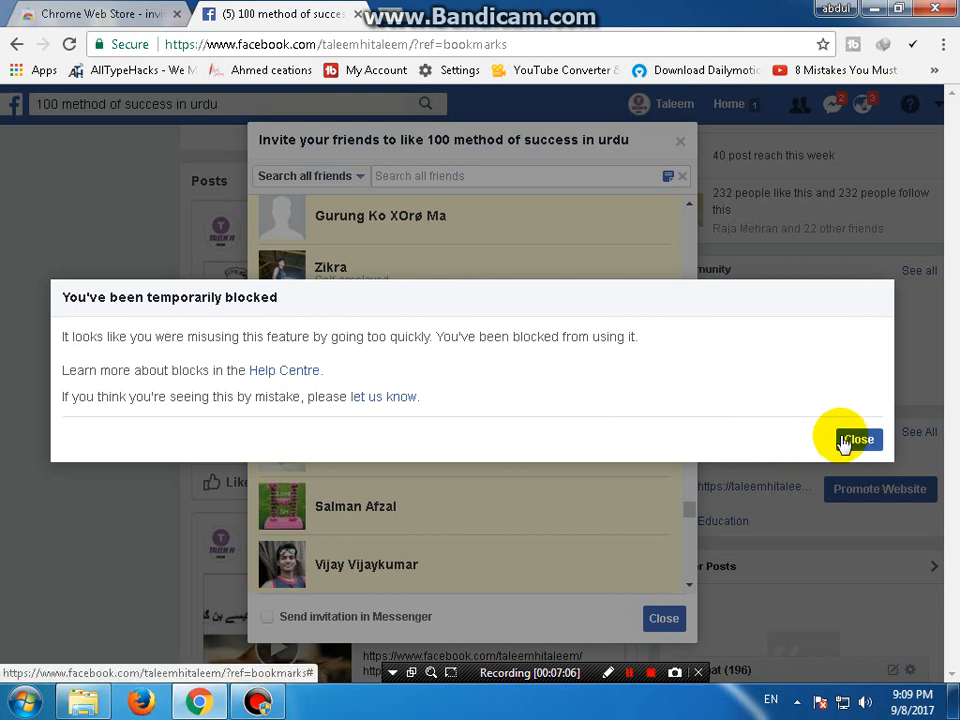
pyautogui.click(850, 440)
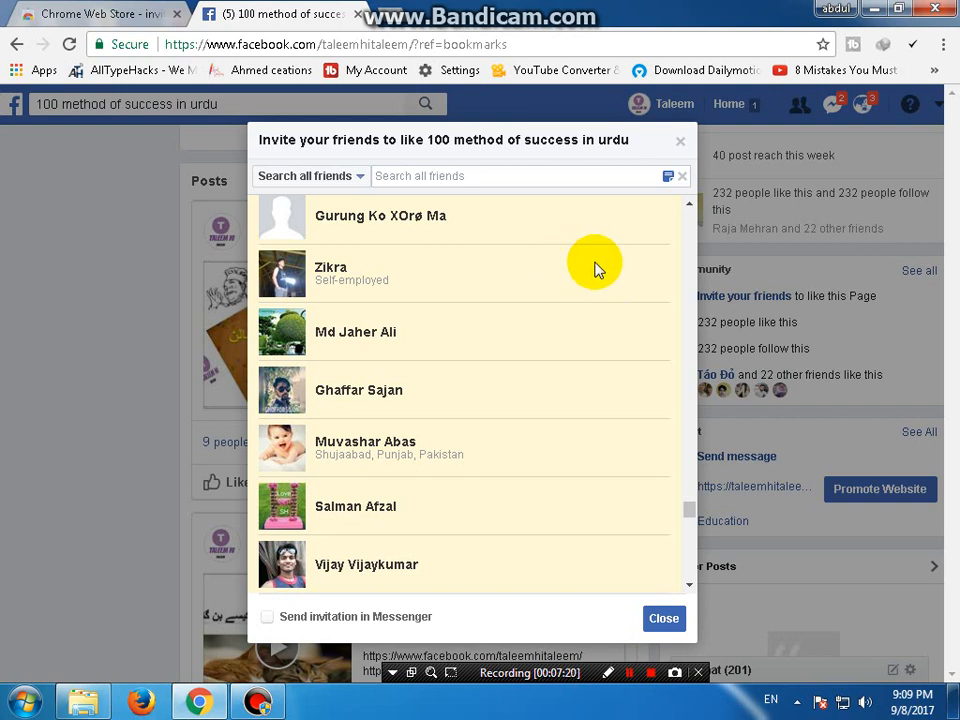
# Open a new browser tab and enter the query "how much invite friend on facebook per day".
pyautogui.click(392, 20)
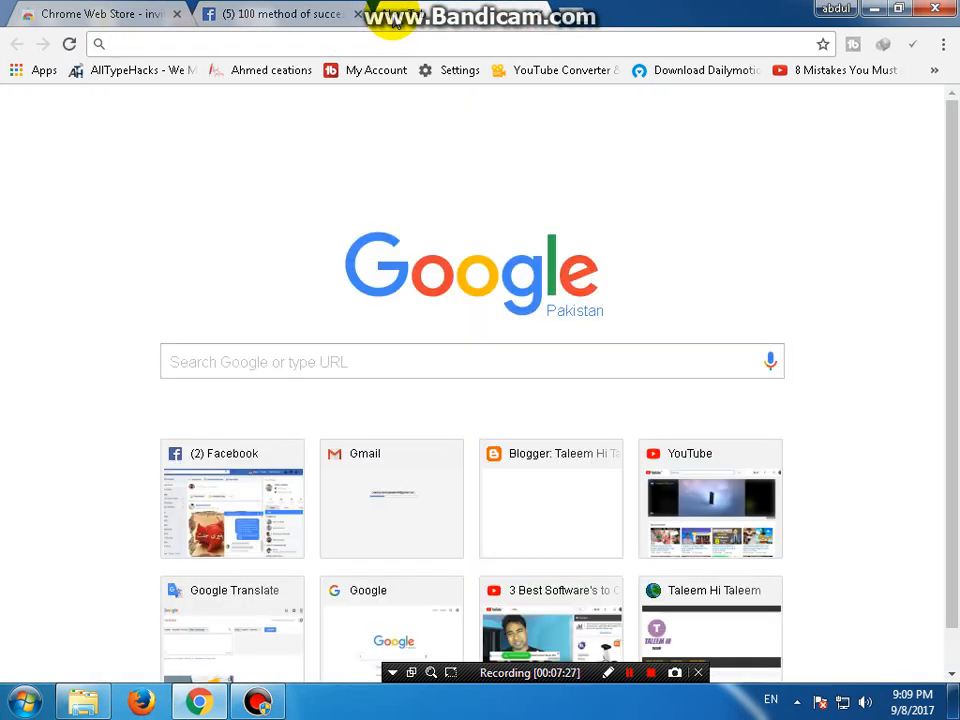
pyautogui.write('how')
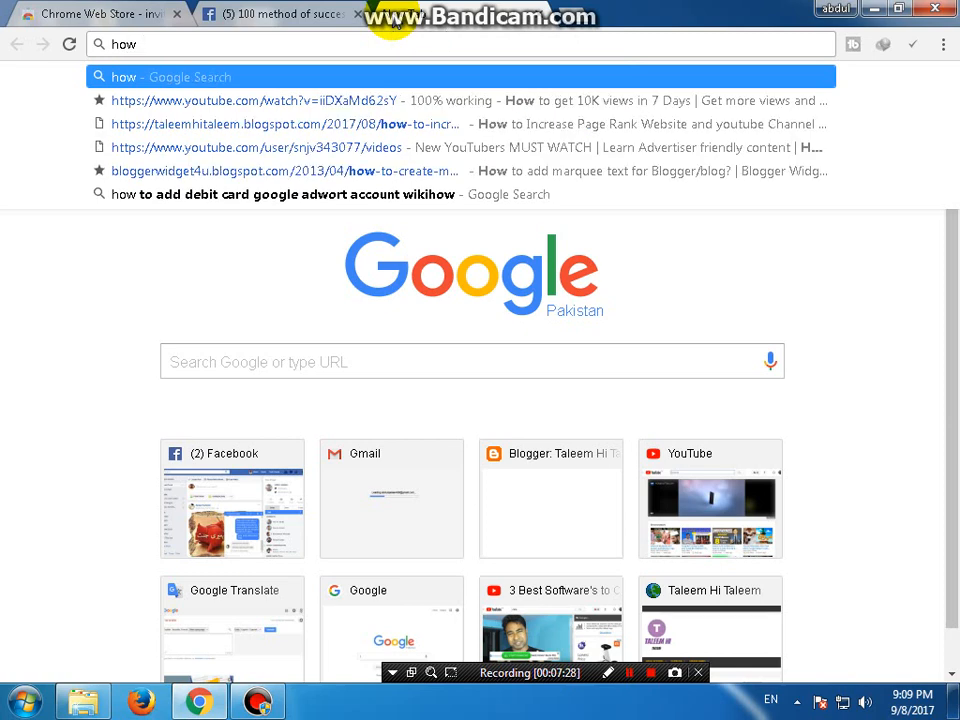
pyautogui.press('BackSpace')
pyautogui.press('BackSpace')
pyautogui.press('BackSpace')
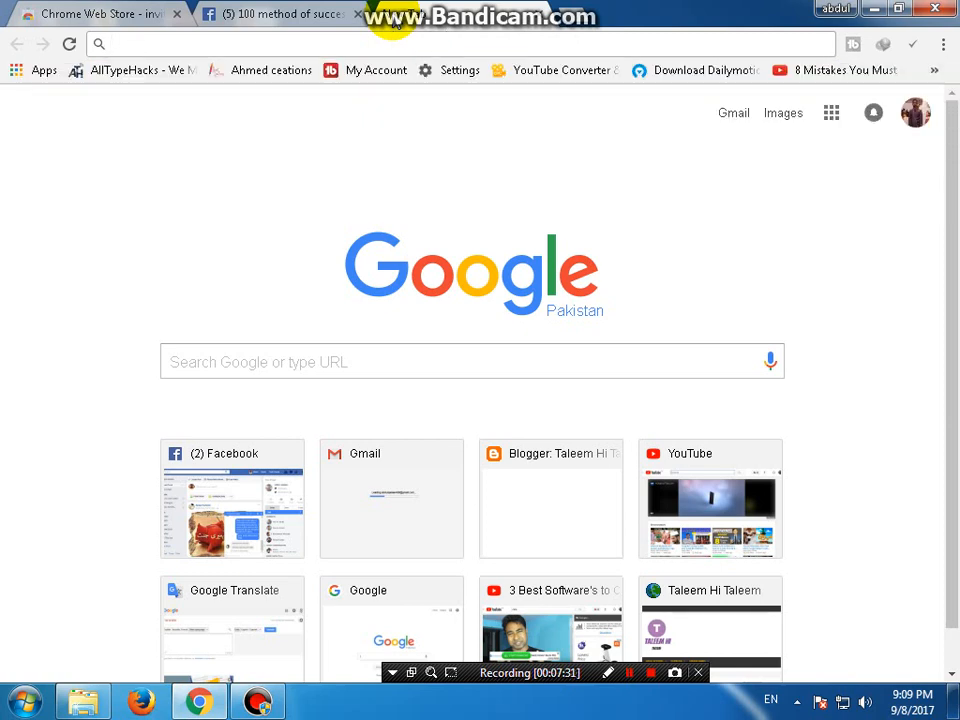
pyautogui.write('how')
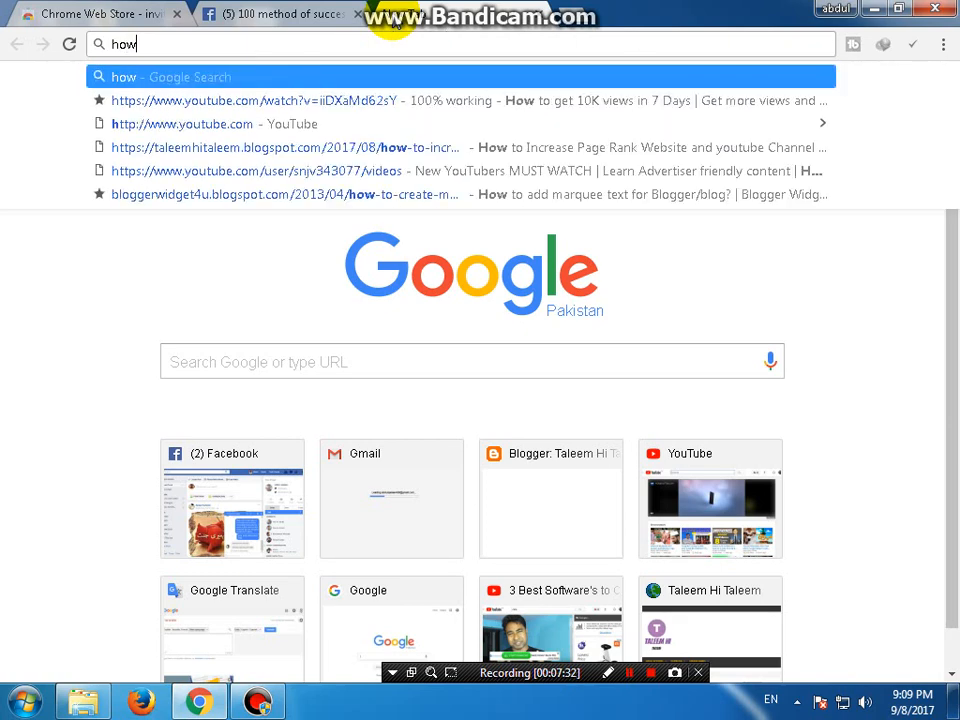
pyautogui.write(' much ')
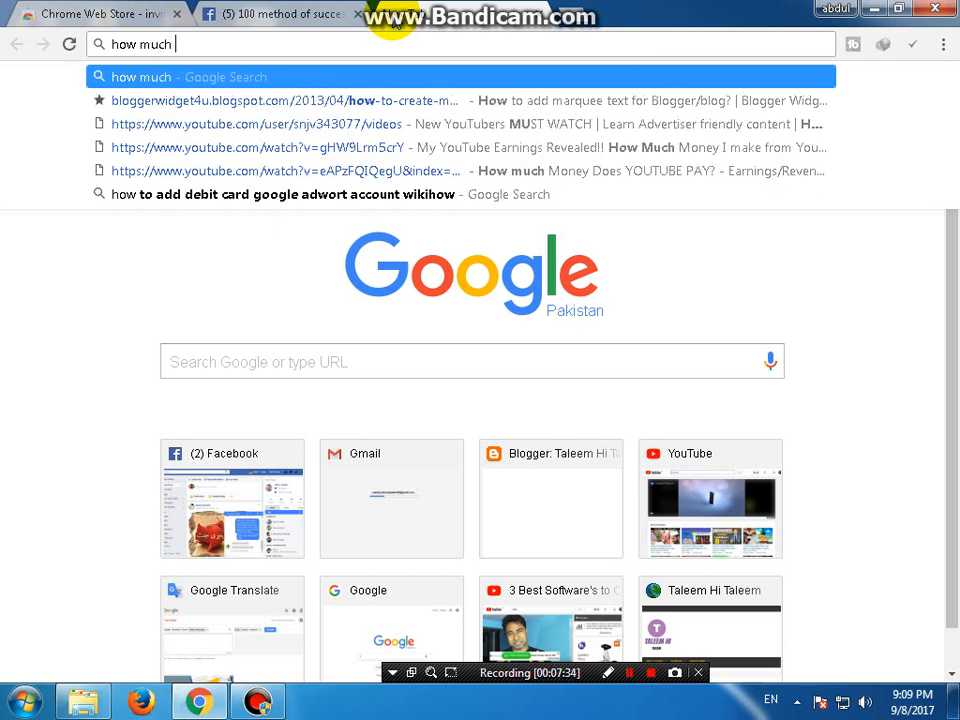
pyautogui.write('invite ')
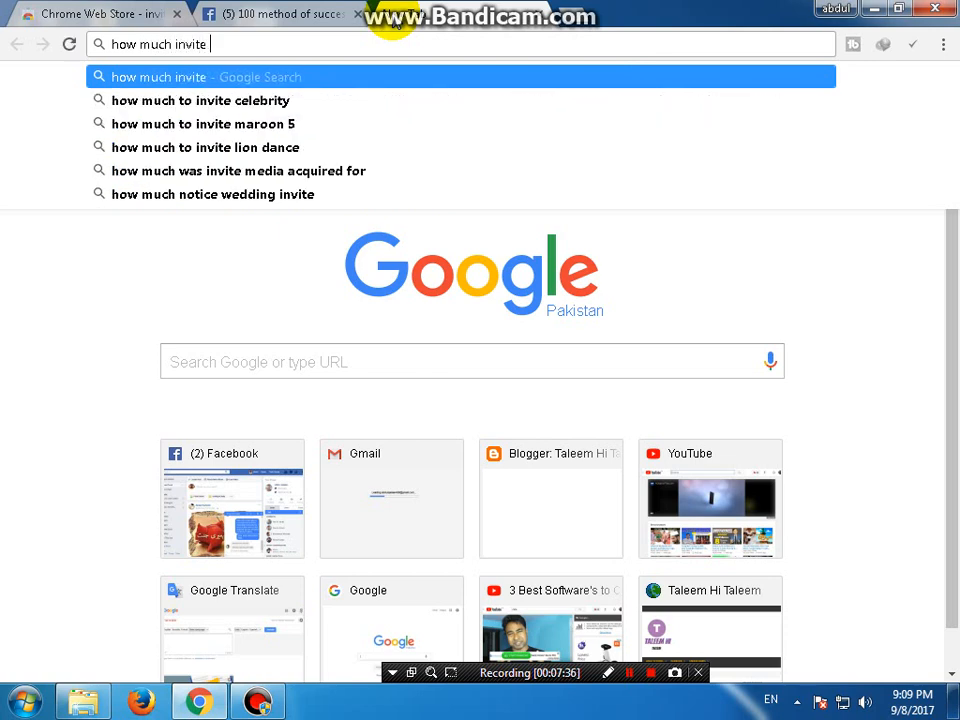
pyautogui.write('frin=')
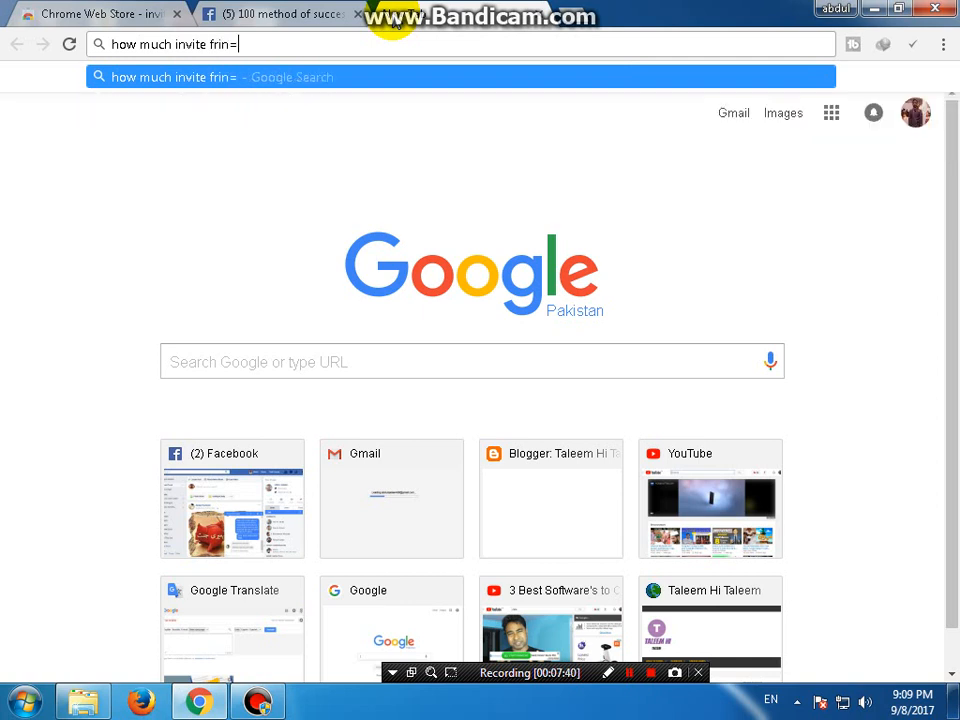
pyautogui.press('BackSpace')
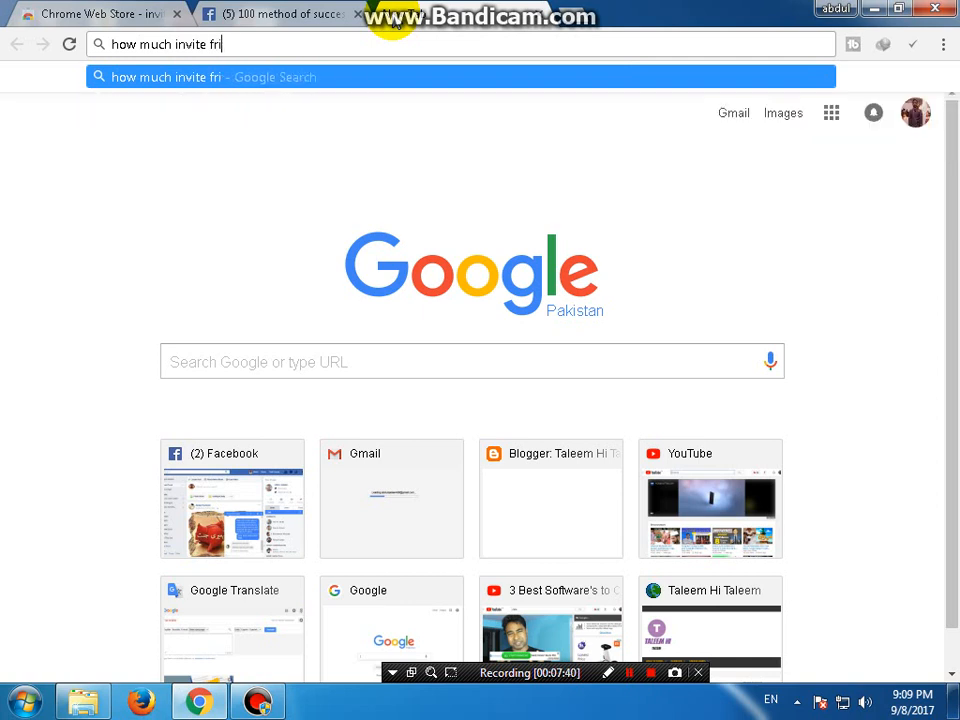
pyautogui.write('end')
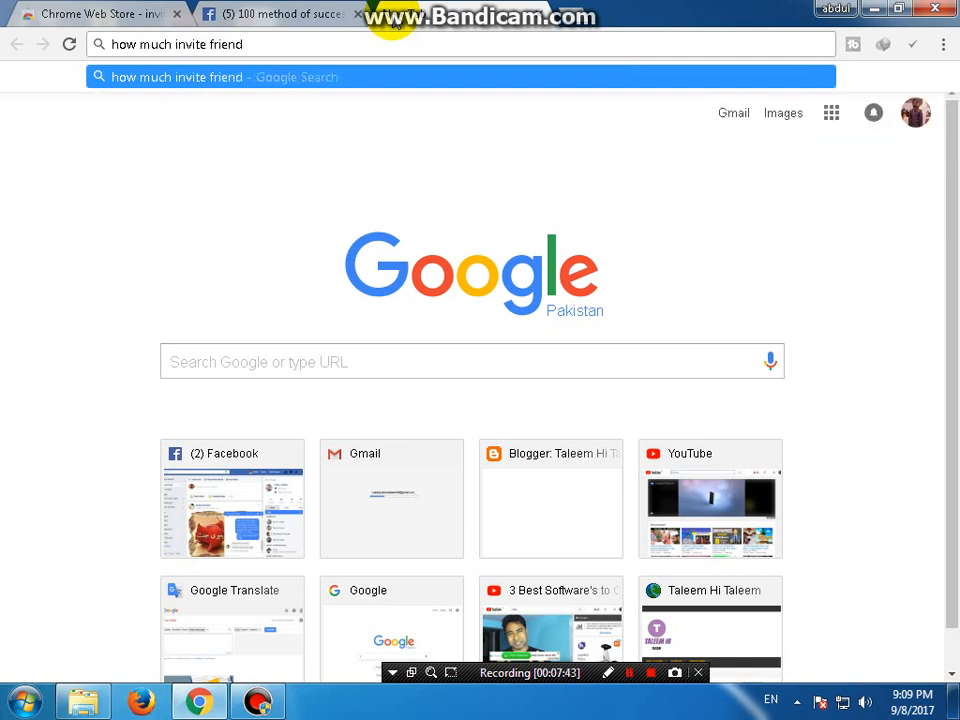
pyautogui.write(' on fa')
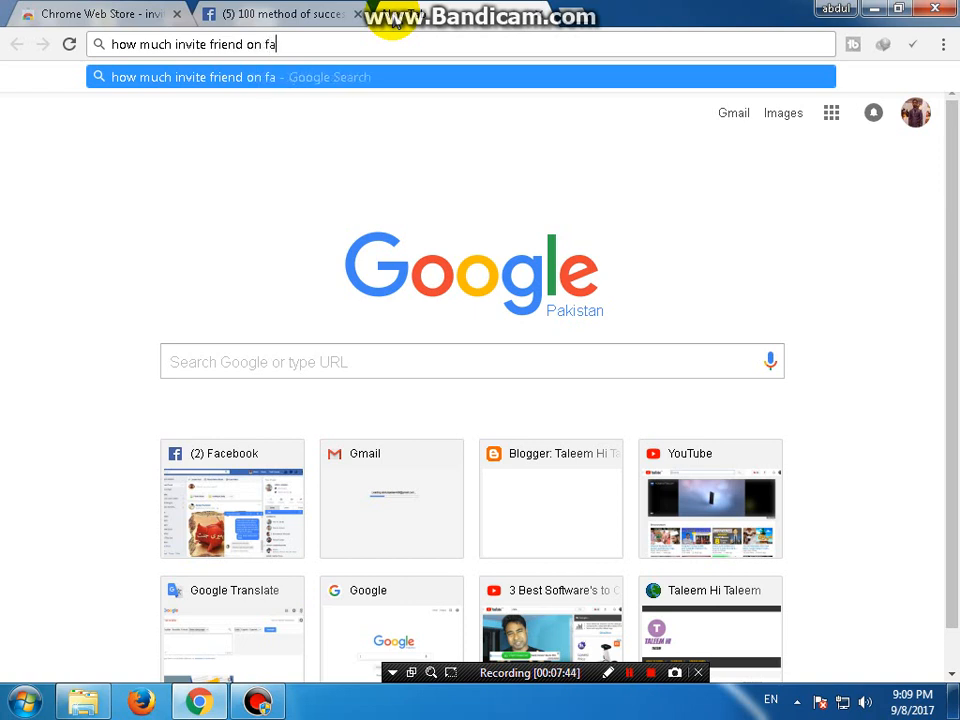
pyautogui.write('cebook ')
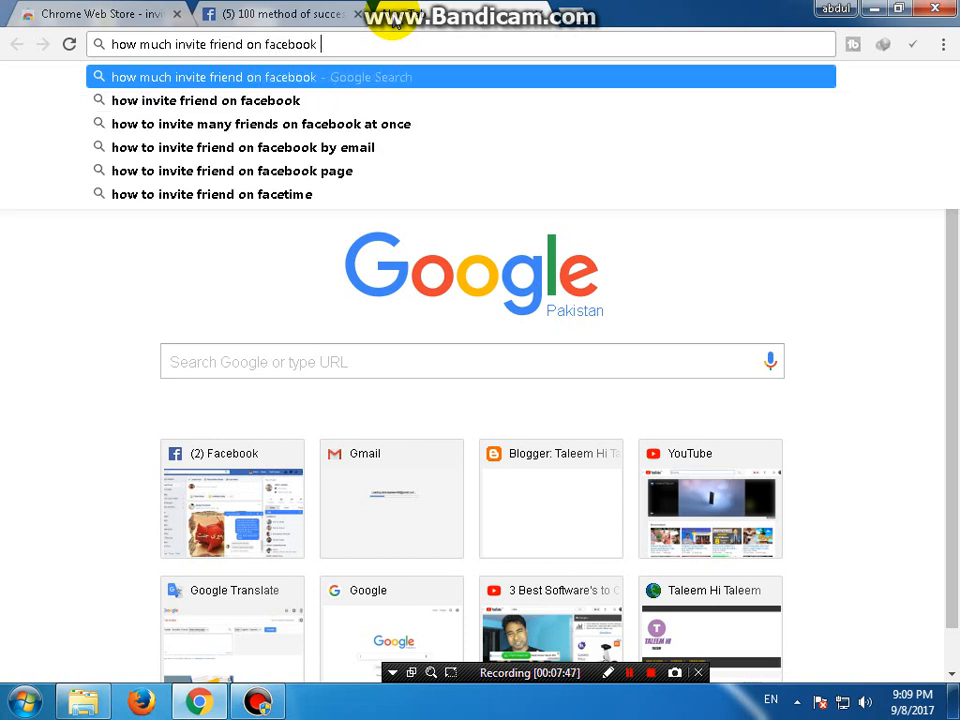
pyautogui.write('pa')
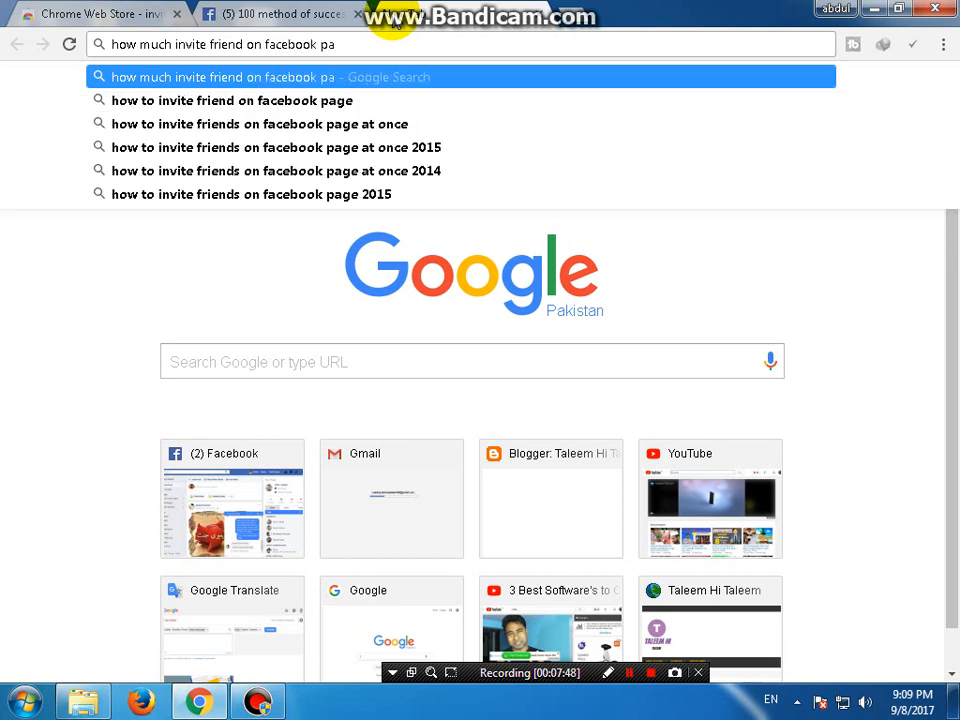
pyautogui.press('BackSpace')
pyautogui.write('er day')
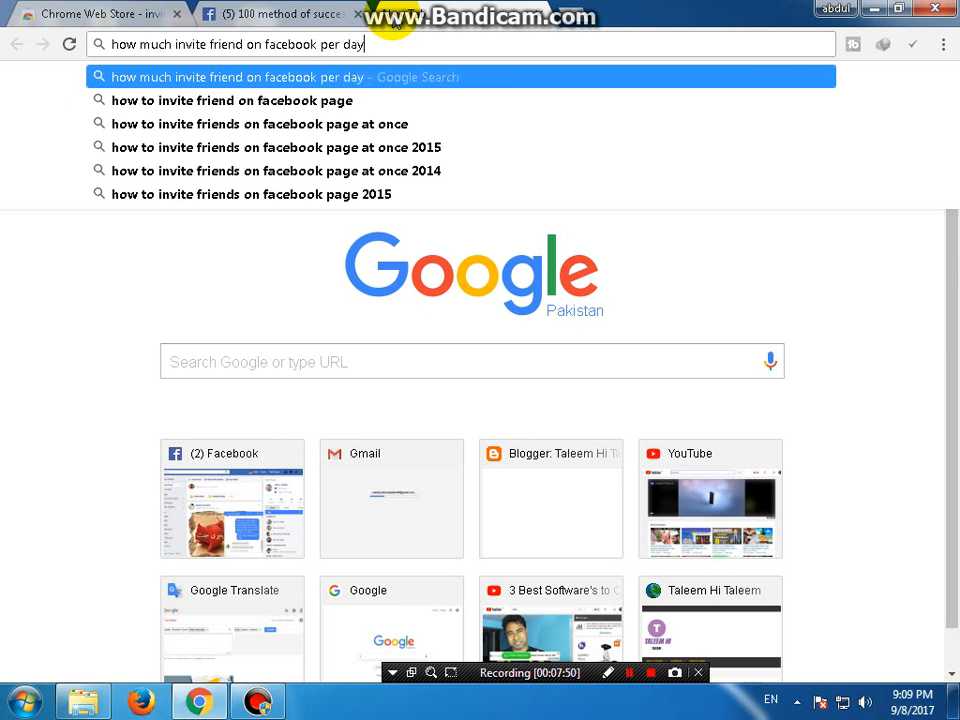
# Reword the query to "how much invite friend on facebook page per day" and run the Google search.
pyautogui.press('BackSpace')
pyautogui.press('BackSpace')
pyautogui.press('BackSpace')
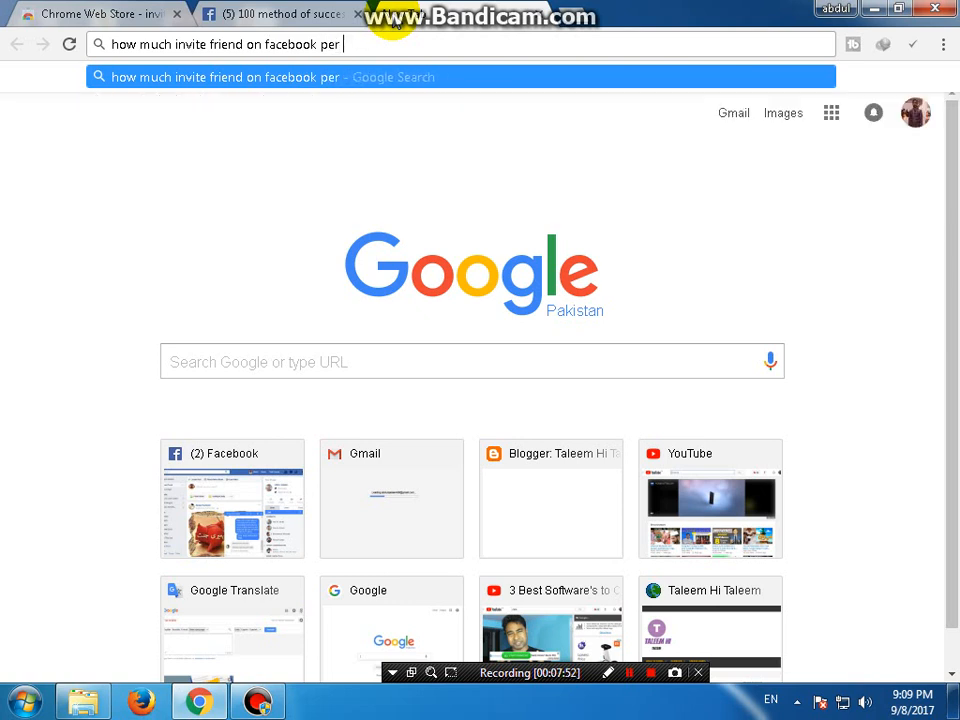
pyautogui.press('BackSpace')
pyautogui.press('BackSpace')
pyautogui.press('BackSpace')
pyautogui.press('BackSpace')
pyautogui.press('BackSpace')
pyautogui.press('BackSpace')
pyautogui.press('BackSpace')
pyautogui.press('BackSpace')
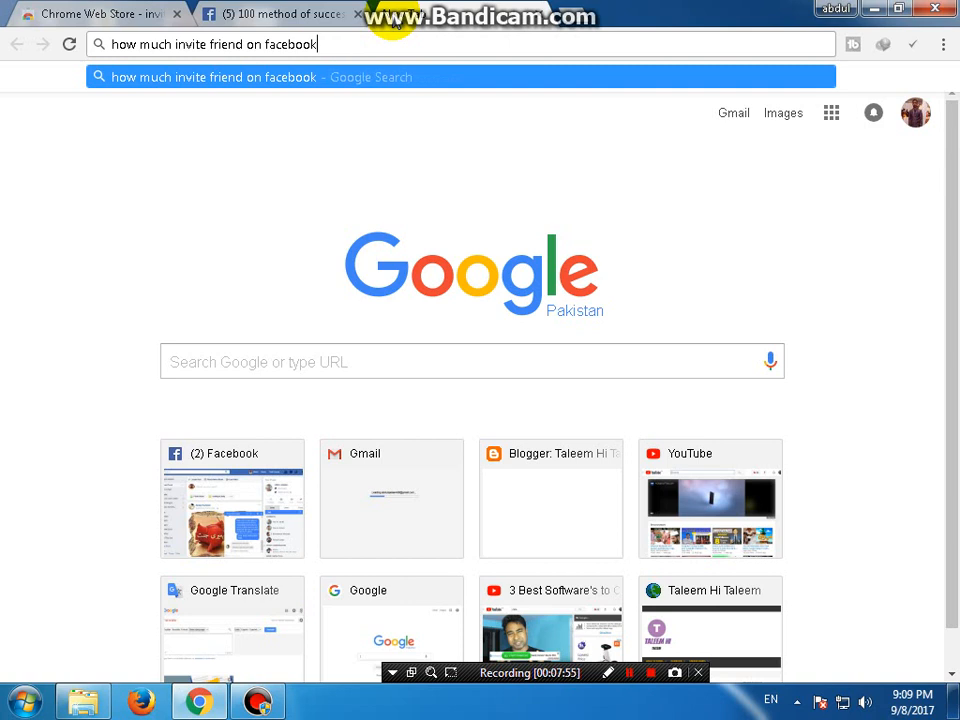
pyautogui.press('BackSpace')
pyautogui.press('BackSpace')
pyautogui.press('BackSpace')
pyautogui.press('BackSpace')
pyautogui.press('BackSpace')
pyautogui.press('BackSpace')
pyautogui.press('BackSpace')
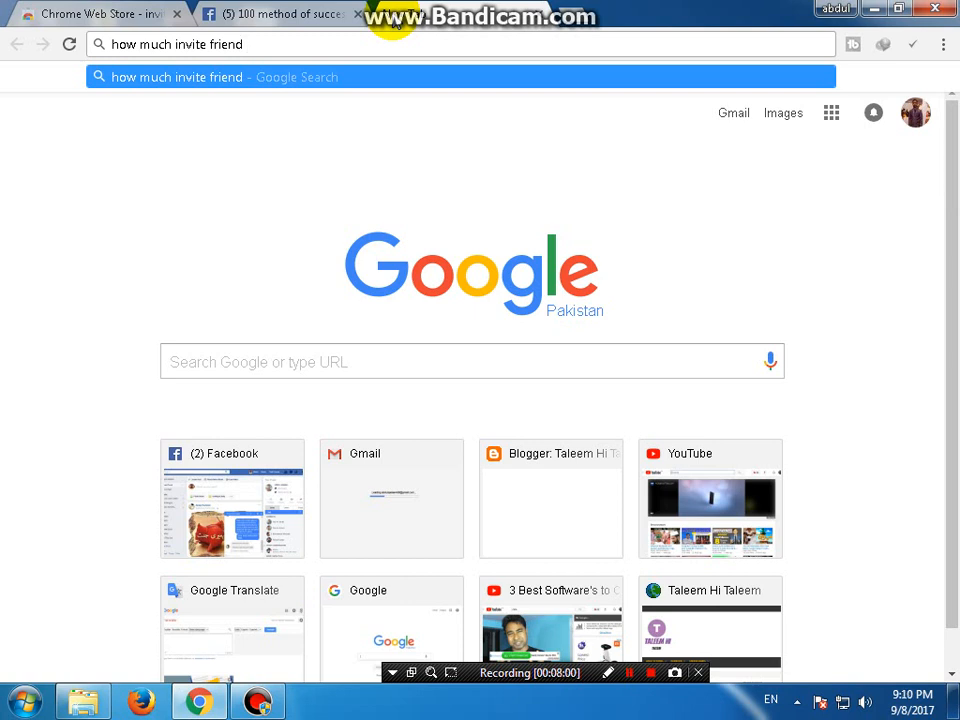
pyautogui.write('on ')
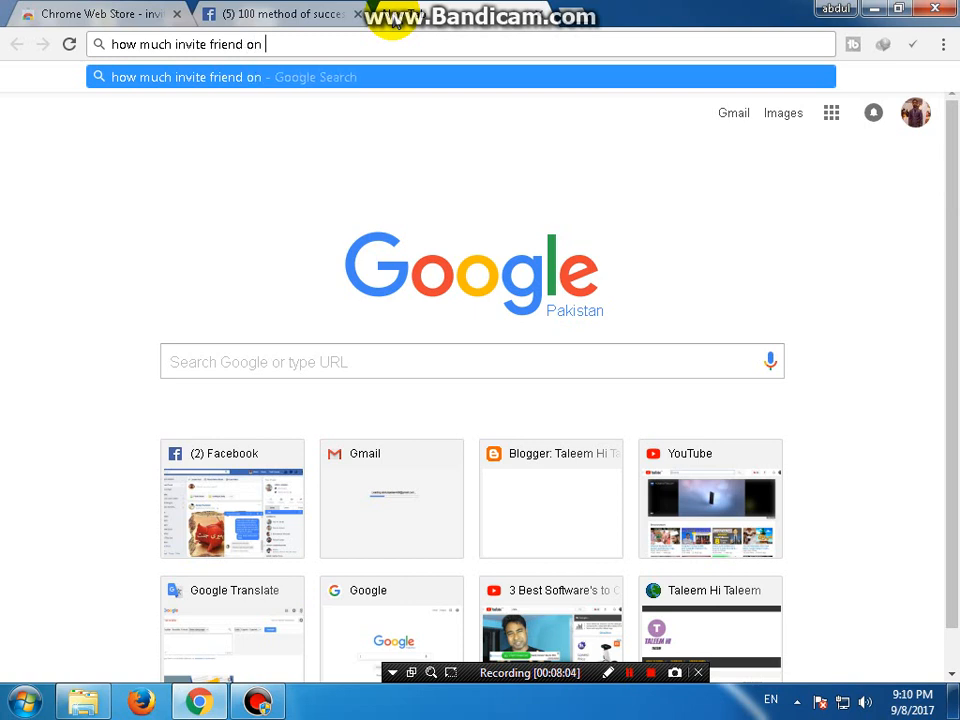
pyautogui.write('fac')
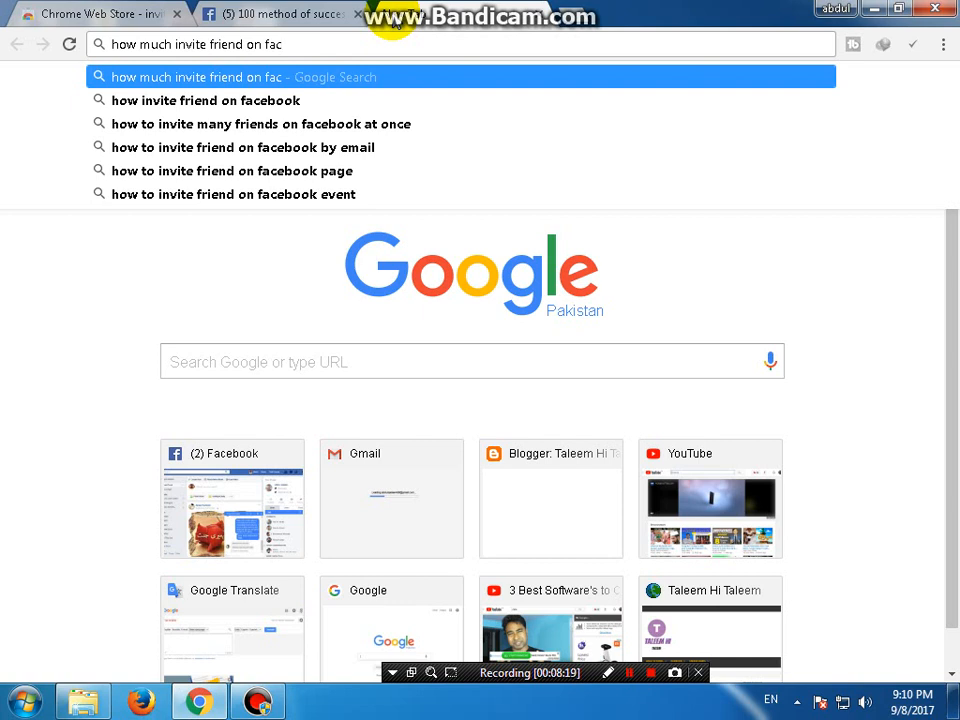
pyautogui.write('ebook page')
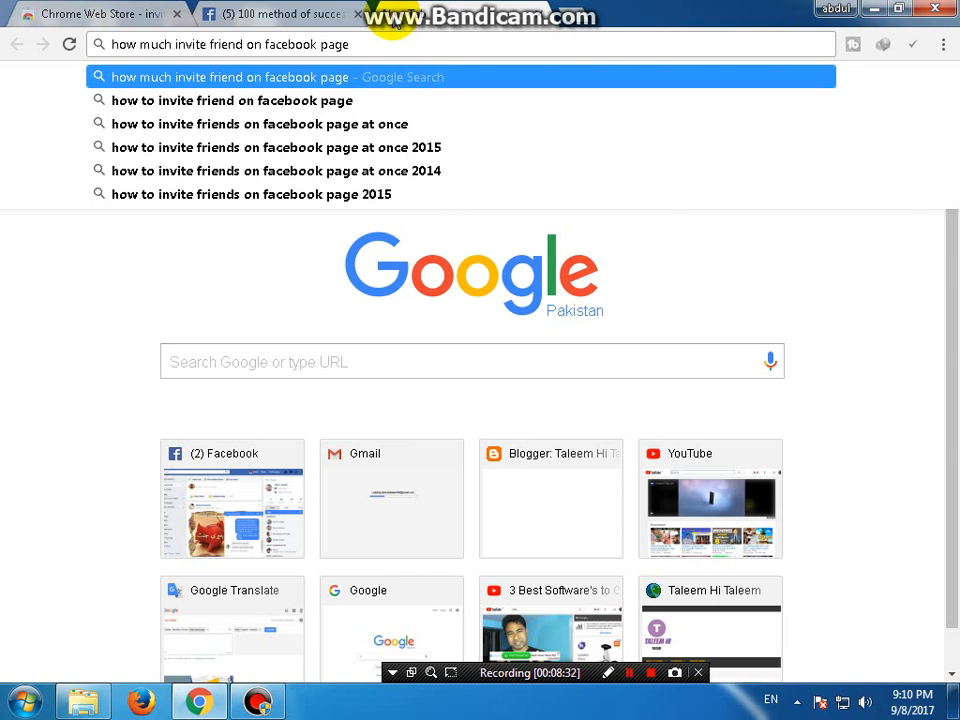
pyautogui.write('per day')
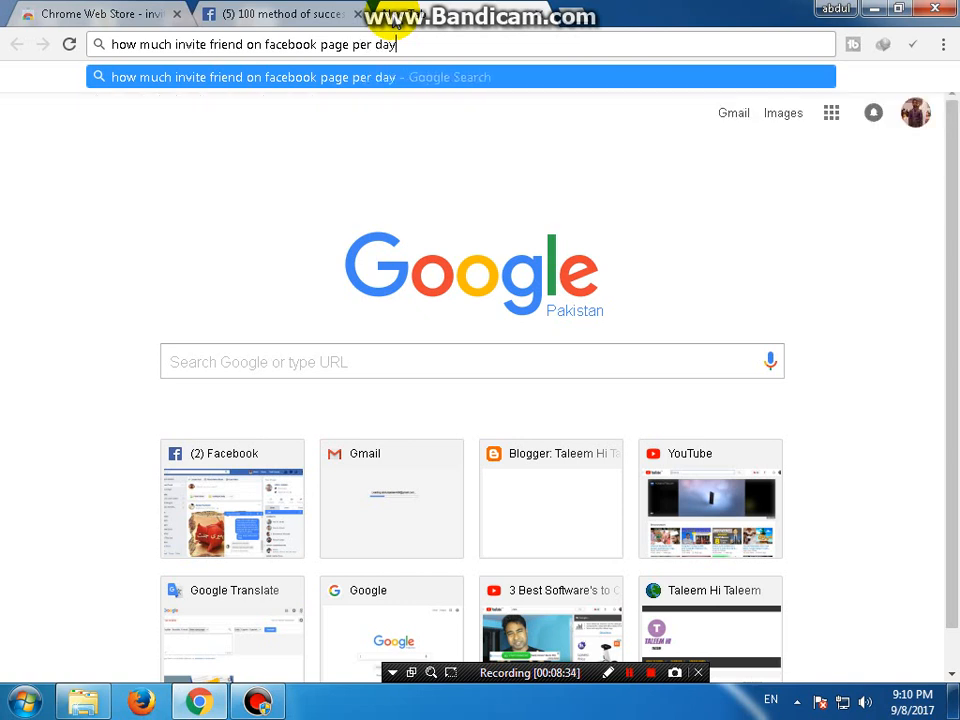
pyautogui.press('Return')
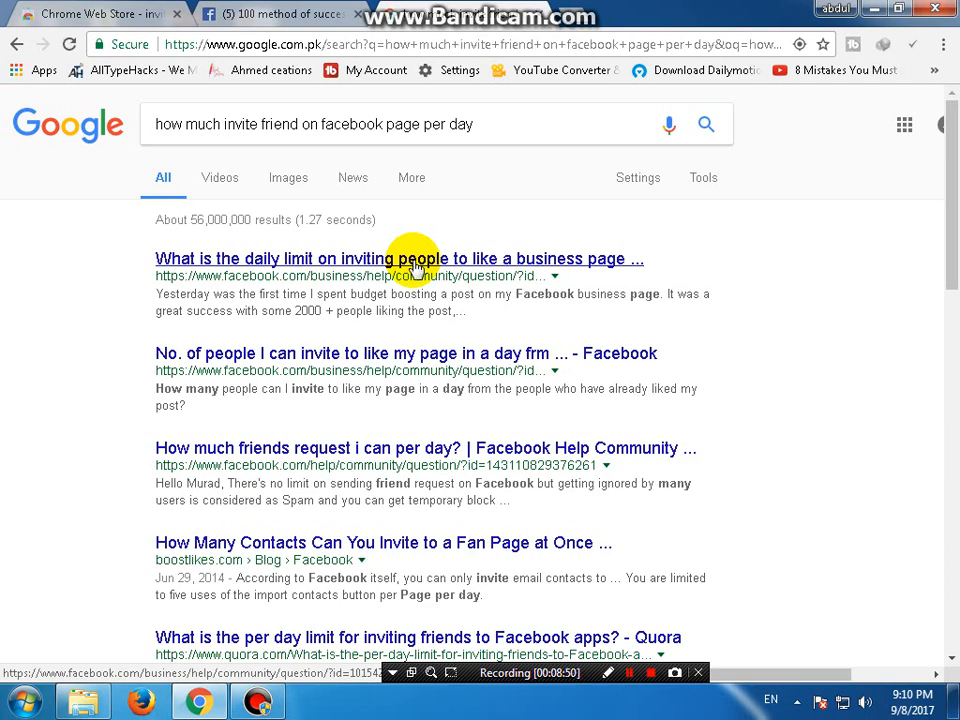
# Open the result about the daily limit on inviting people to like a business page, dismiss the welcome notice, and read the question and featured answer.
pyautogui.click(414, 266)
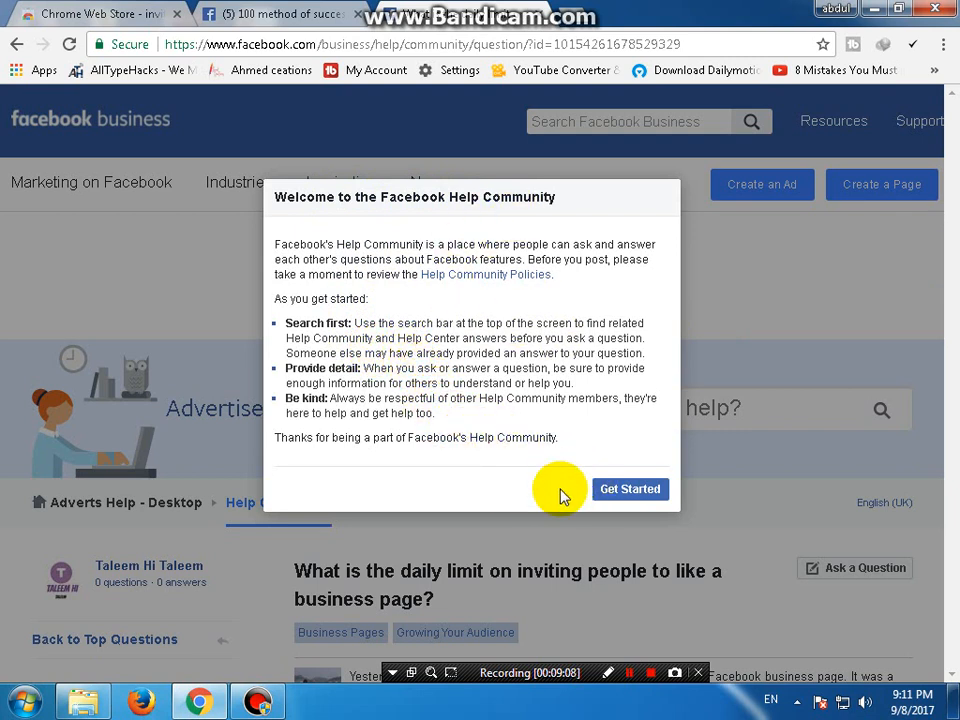
pyautogui.click(616, 495)
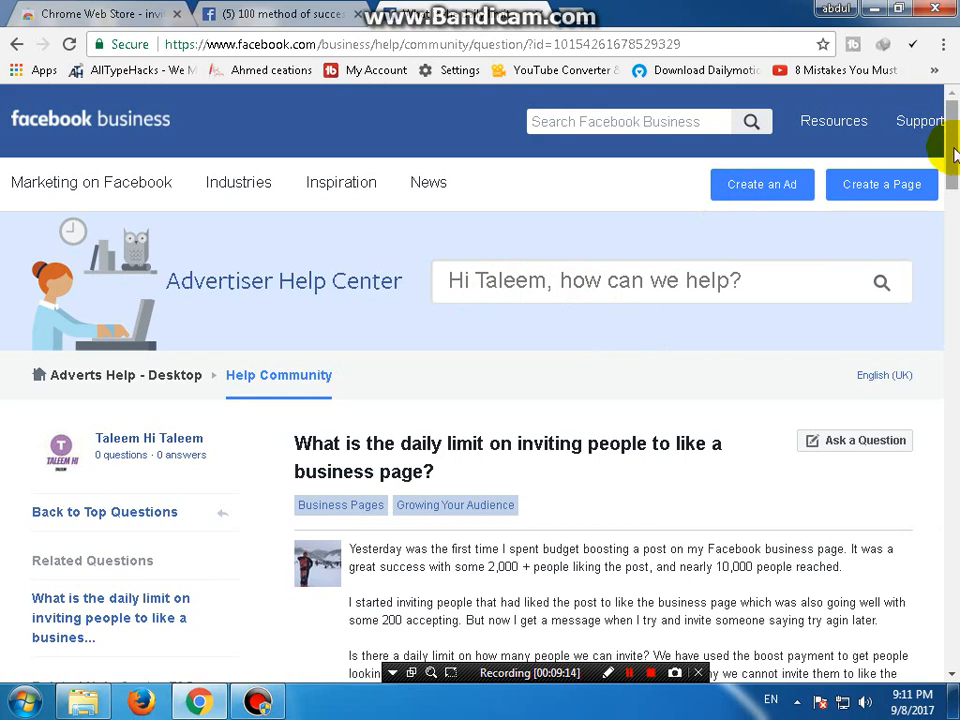
pyautogui.moveTo(952, 152); pyautogui.dragTo(952, 200)
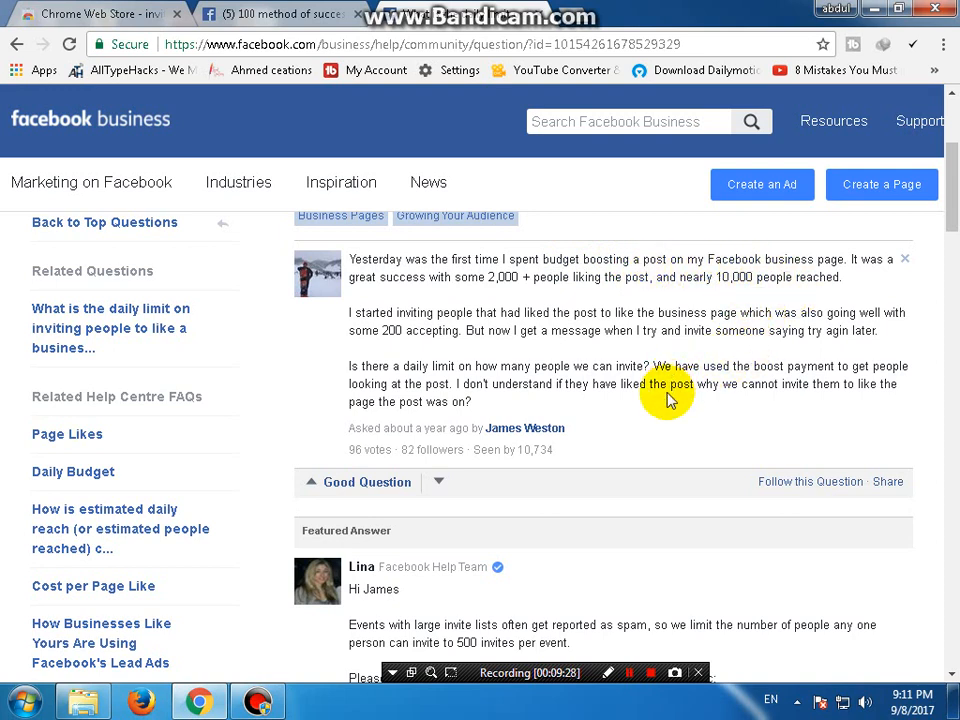
pyautogui.scroll(2, 955, 175)
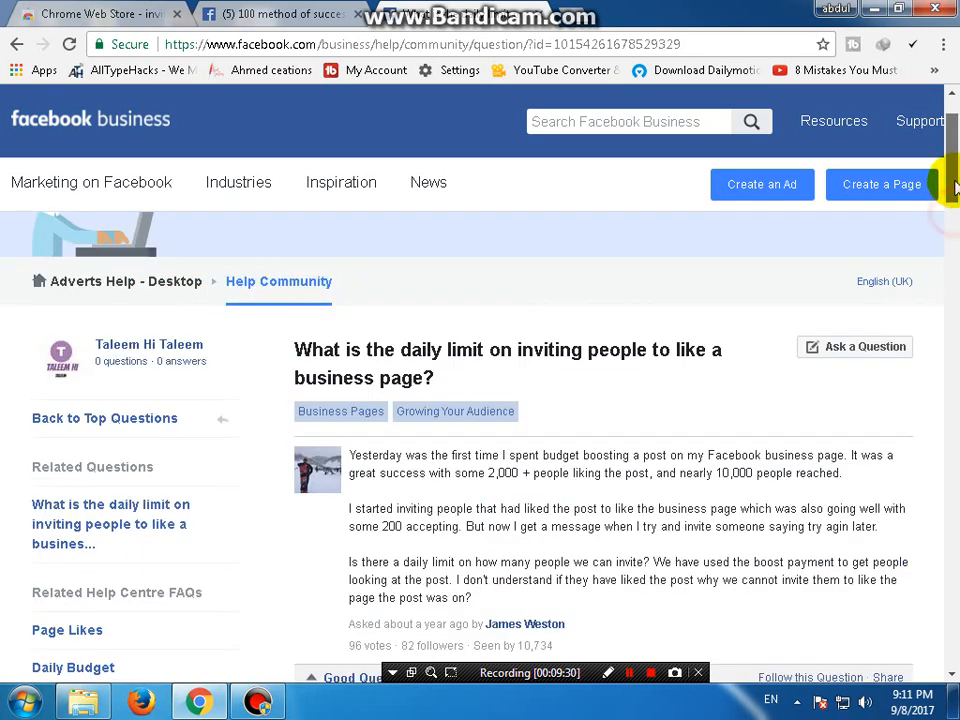
pyautogui.moveTo(955, 185); pyautogui.dragTo(952, 235)
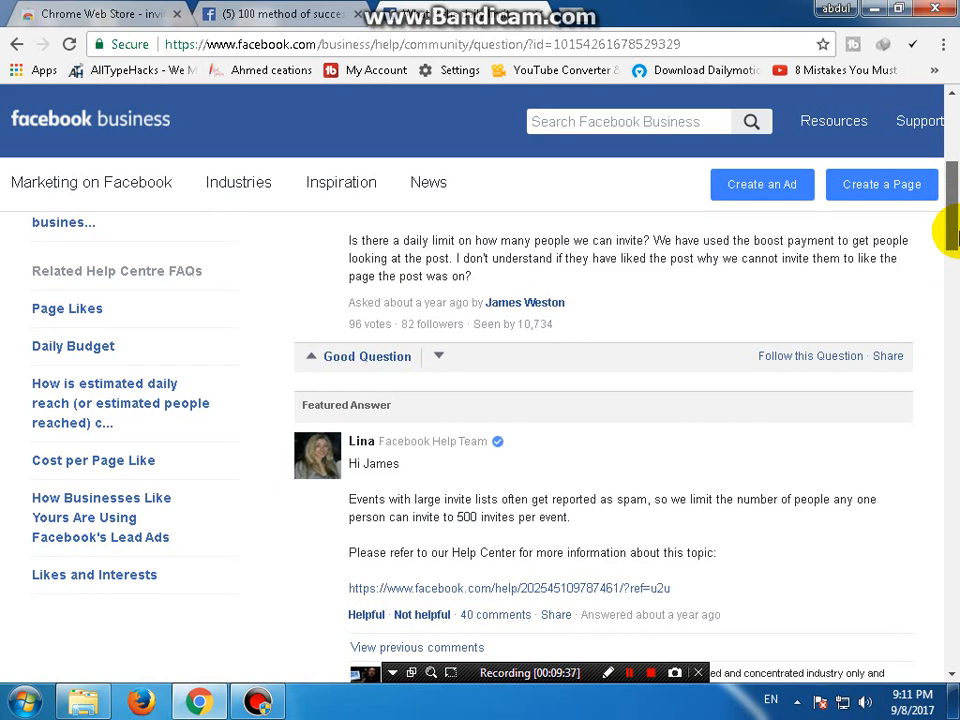
pyautogui.moveTo(955, 235); pyautogui.dragTo(945, 231)
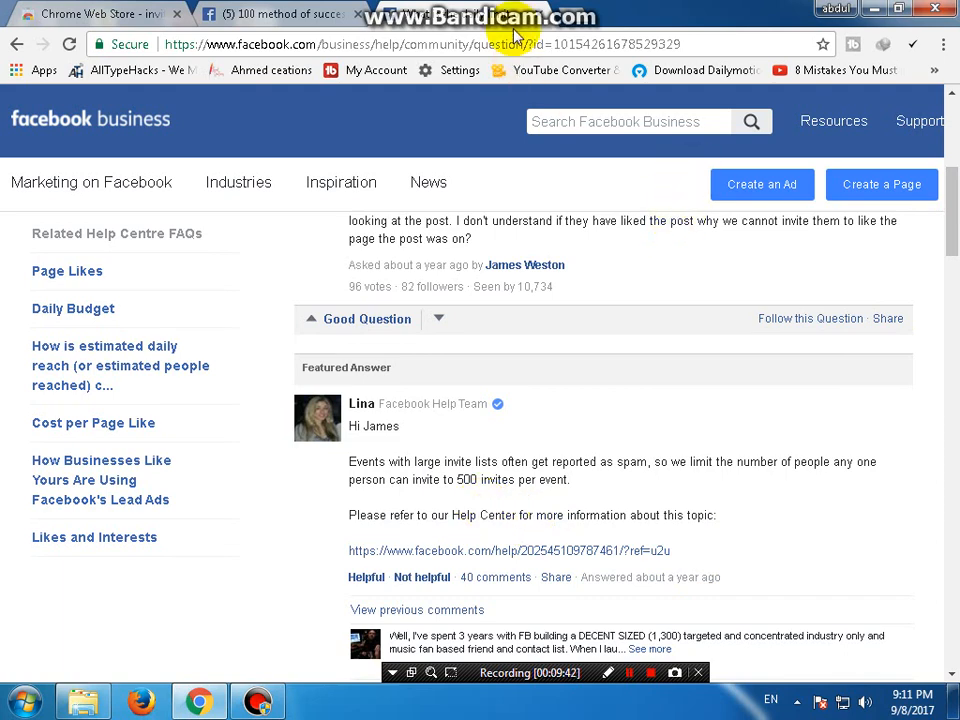
# Return to the "100 method of success in urdu" page and close its friend invitation dialog.
pyautogui.click(291, 17)
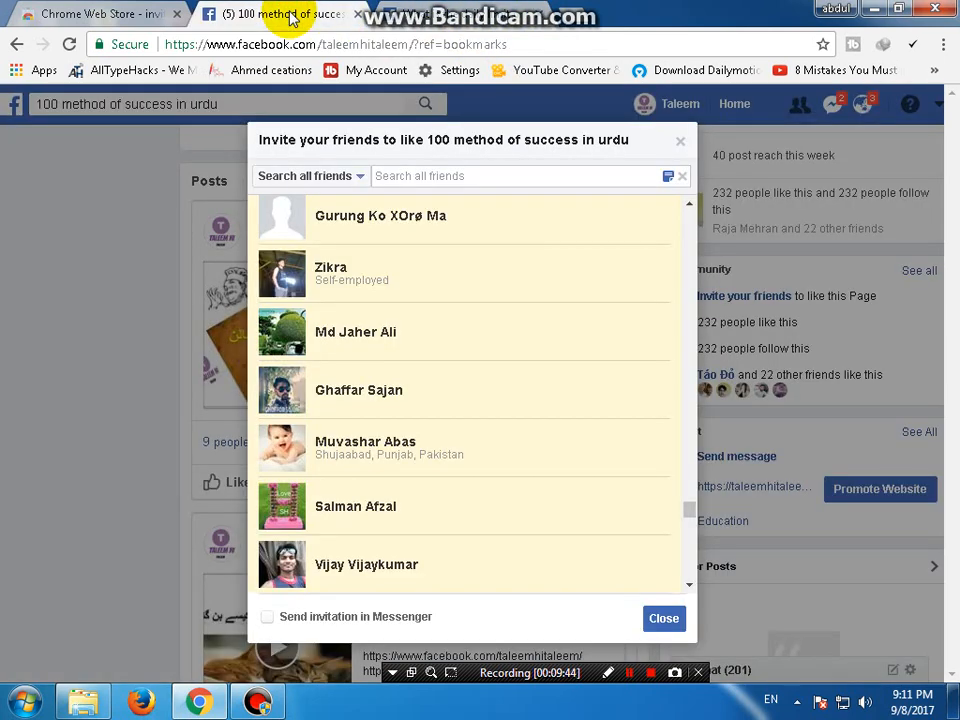
pyautogui.click(681, 143)
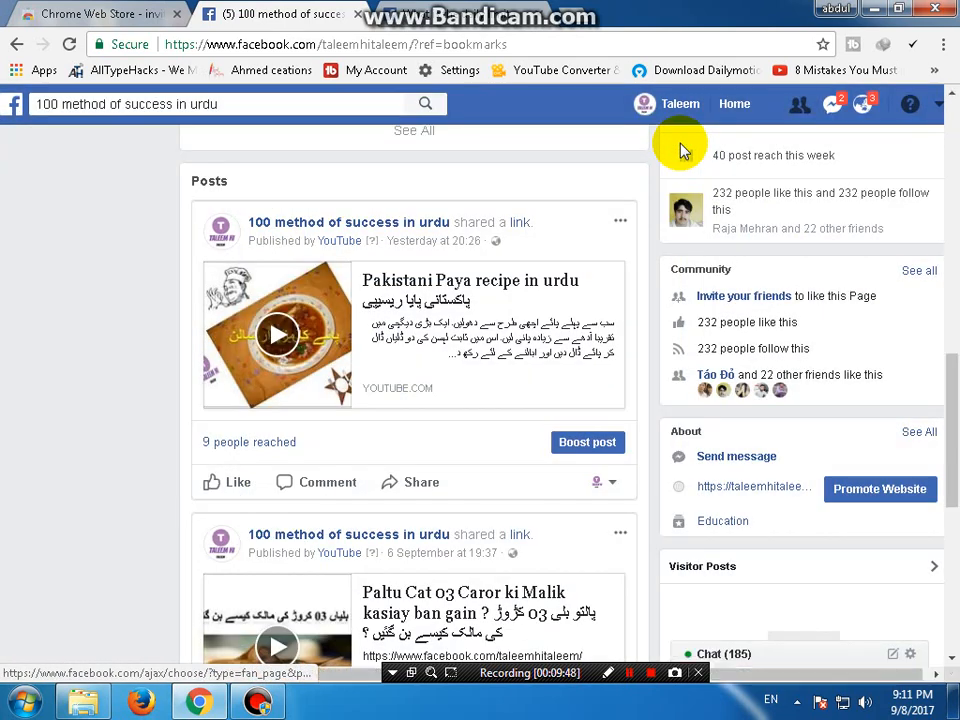